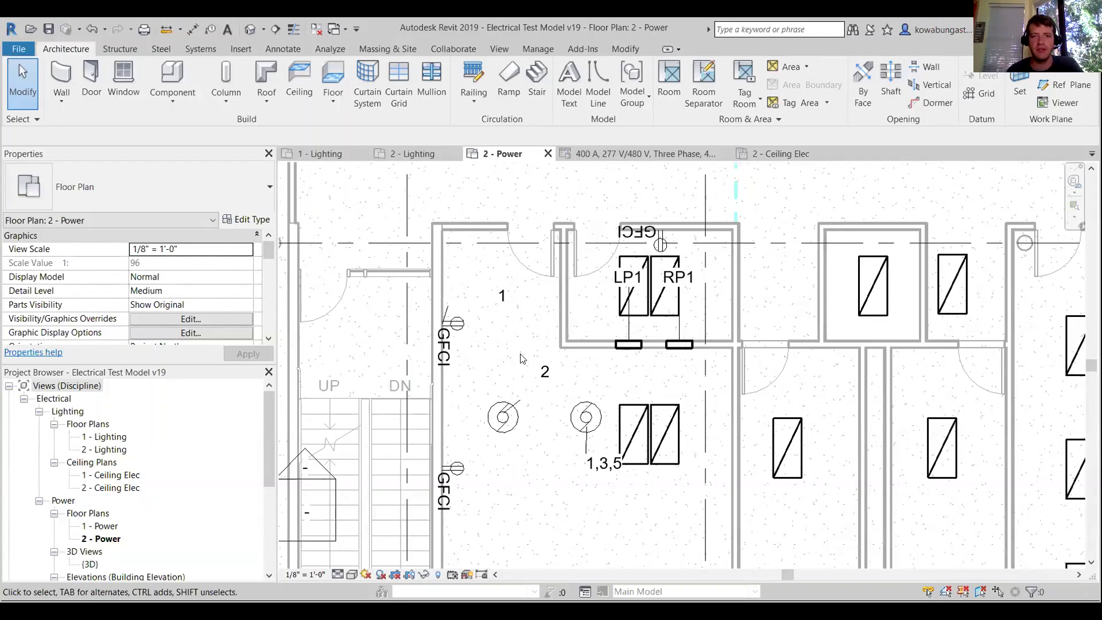
# In the LP1 panel schedule, replace circuit 1's 'Motor' description with 'Pump 1'.
pyautogui.click(618, 154)
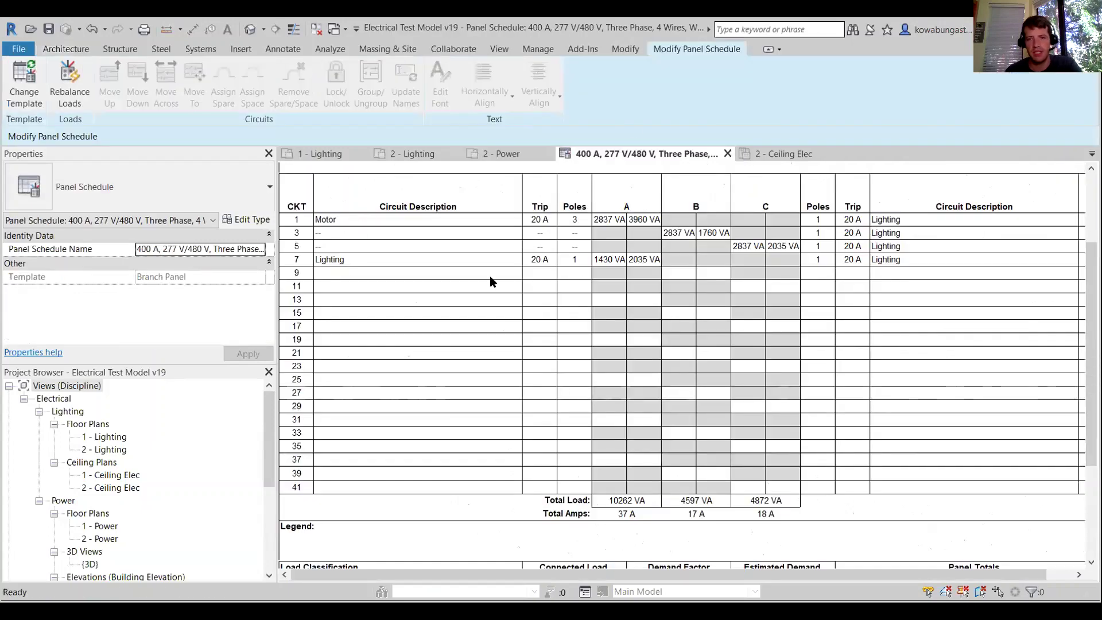
pyautogui.scroll(3, 814, 349)
pyautogui.scroll(1, 814, 349)
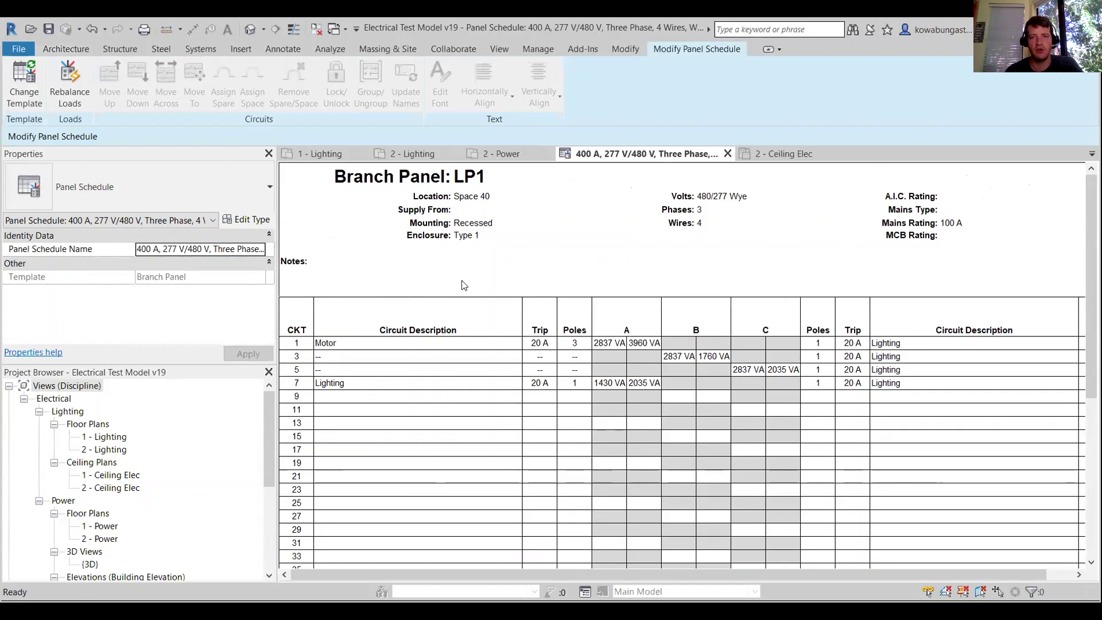
pyautogui.click(364, 344)
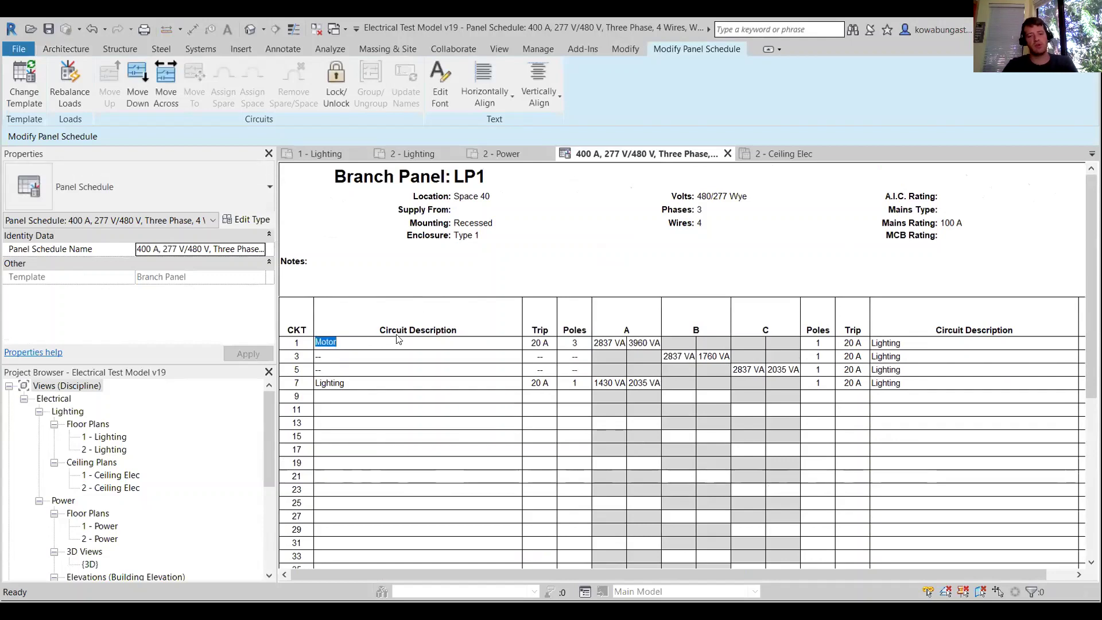
pyautogui.write('Pump 1')
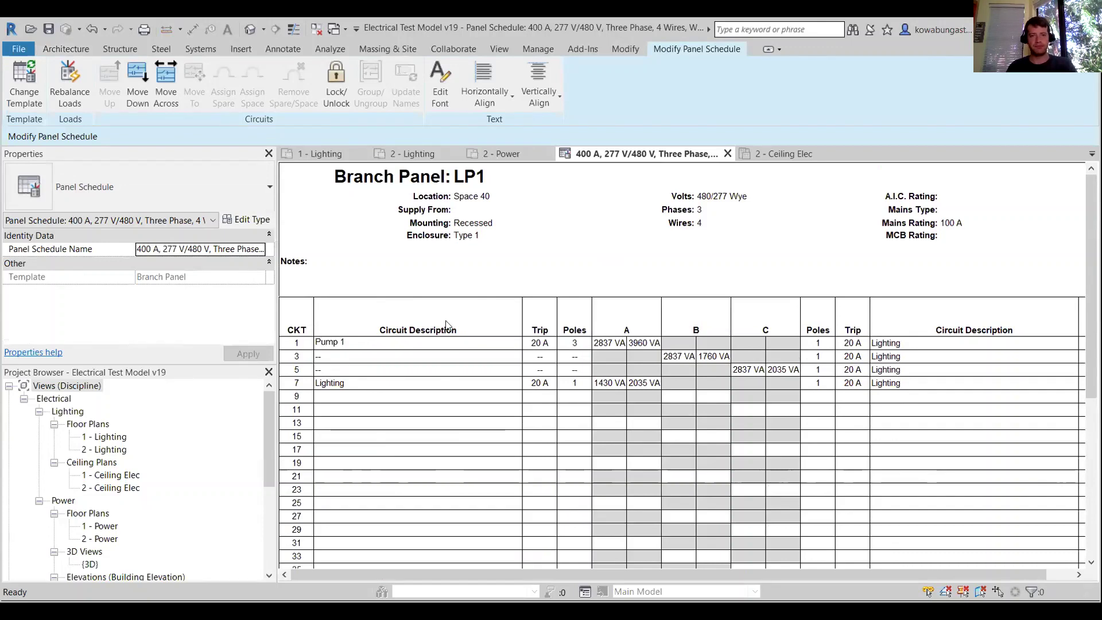
pyautogui.click(495, 154)
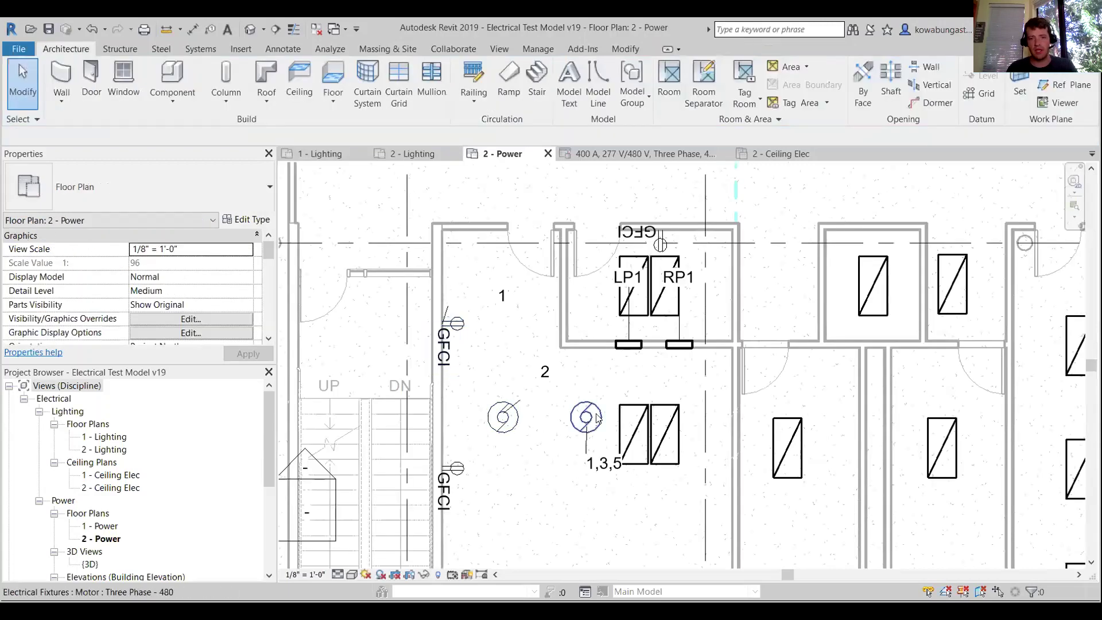
# Open the family of the motor's 1,3,5 circuit tag for editing.
pyautogui.click(597, 418)
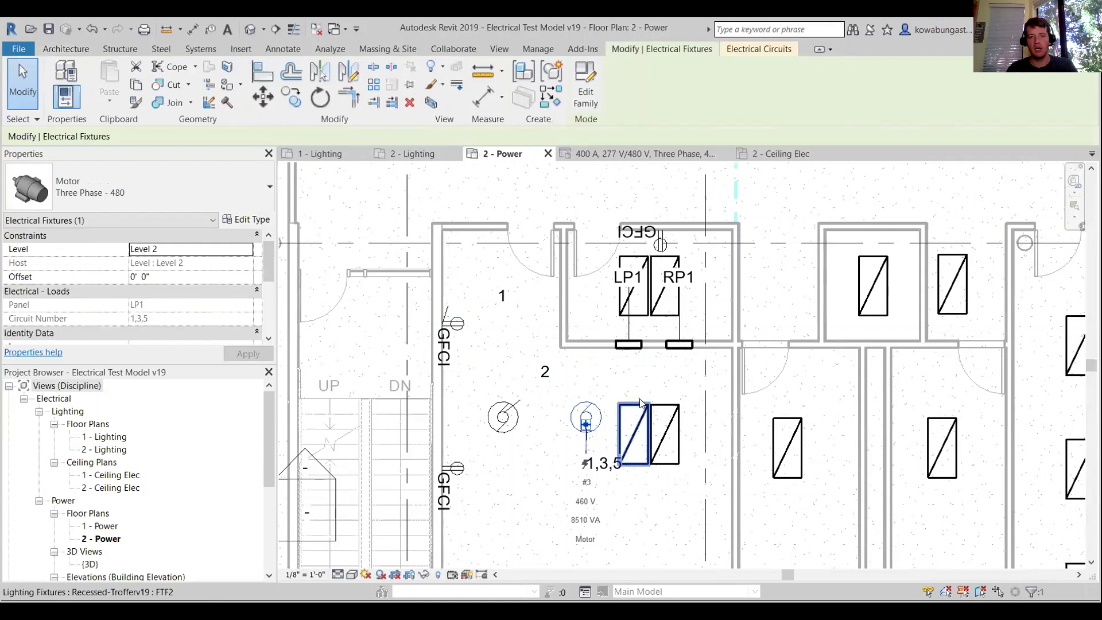
pyautogui.press('Escape')
pyautogui.click(603, 466)
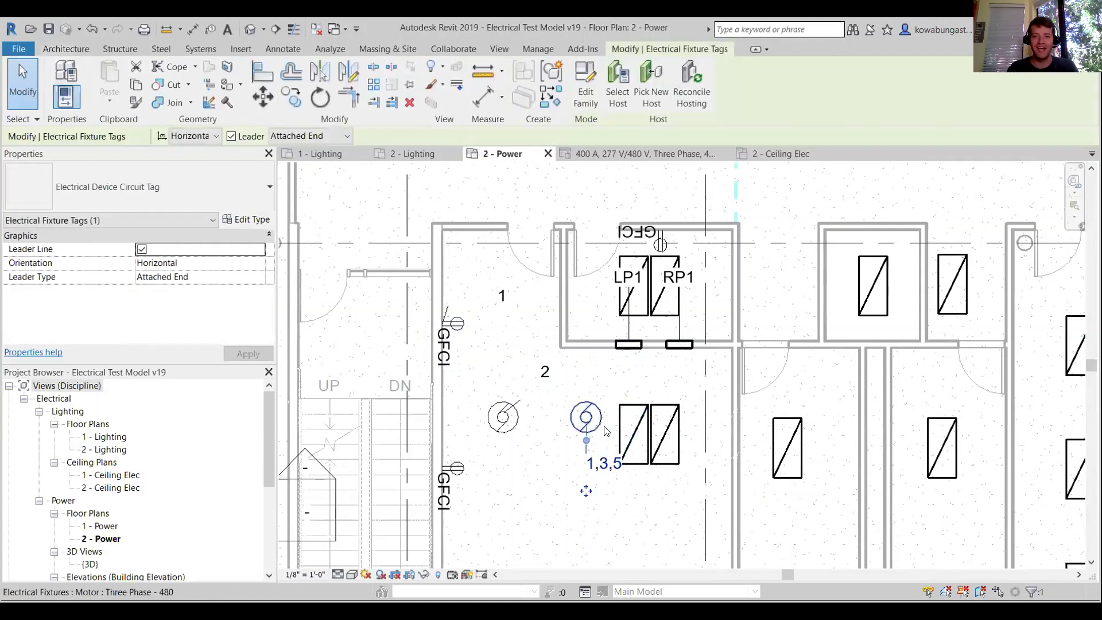
pyautogui.click(584, 89)
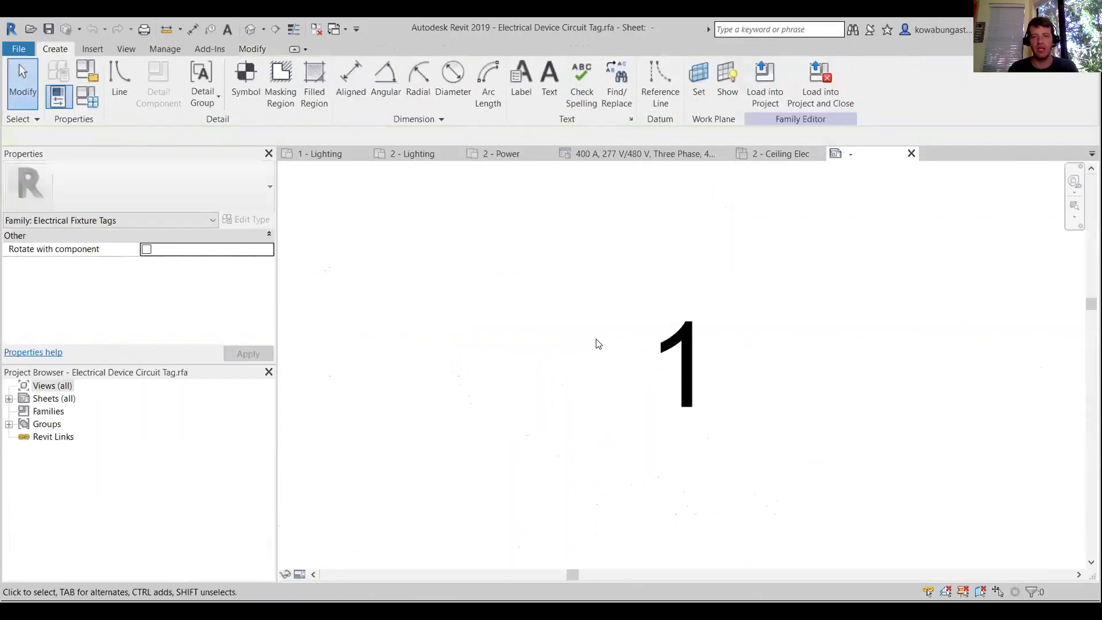
# Add the Panel parameter ahead of the circuit number in the tag label, with a '-' suffix.
pyautogui.click(682, 364)
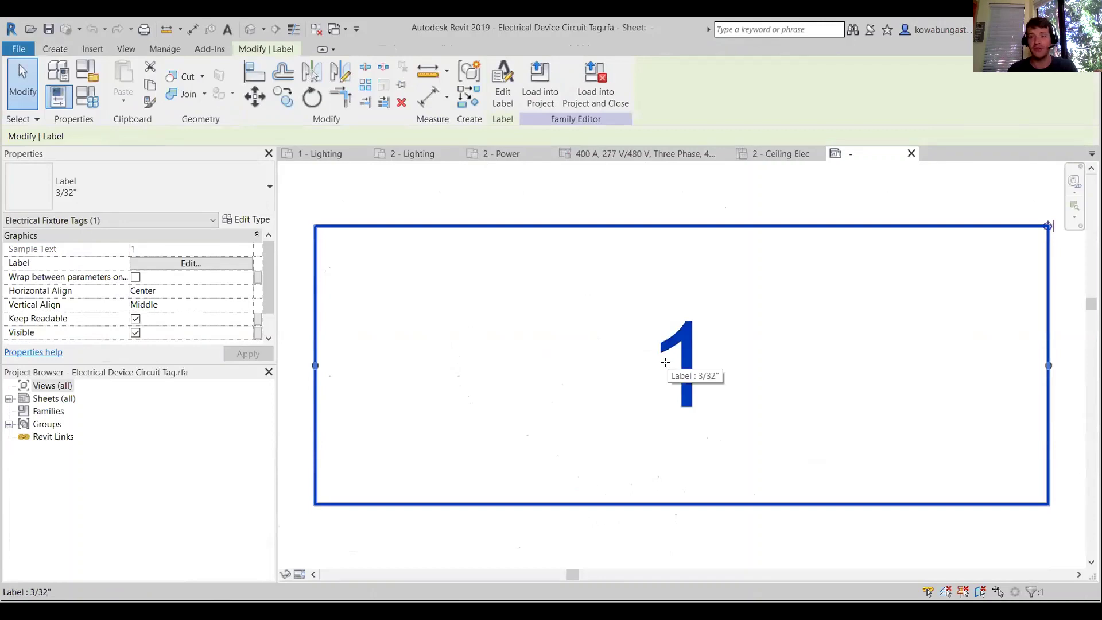
pyautogui.click(182, 264)
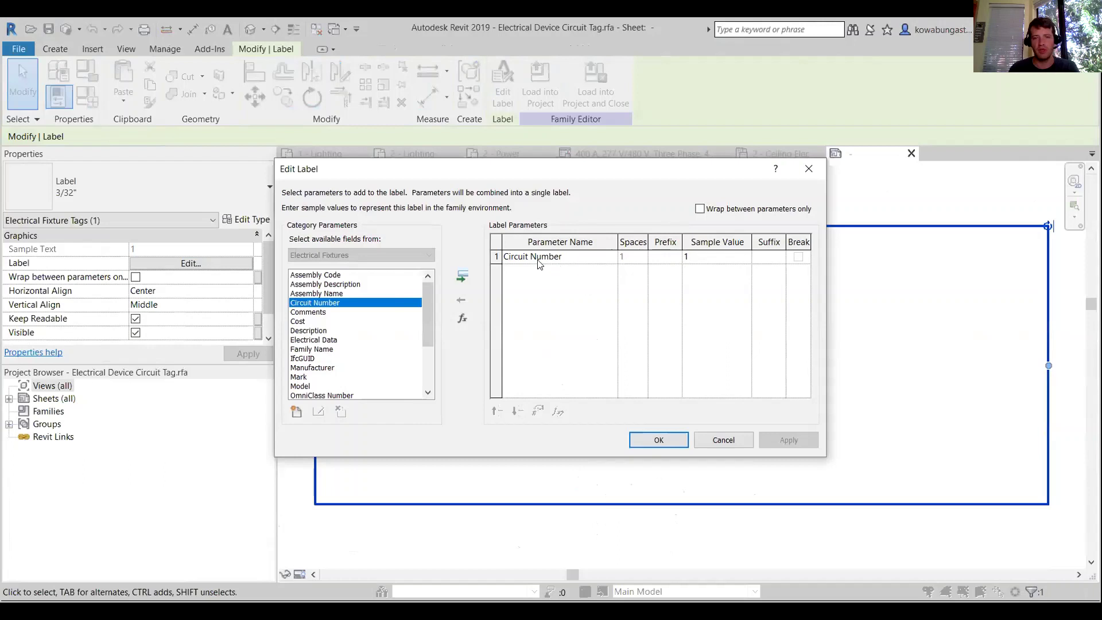
pyautogui.moveTo(427, 314); pyautogui.dragTo(428, 354)
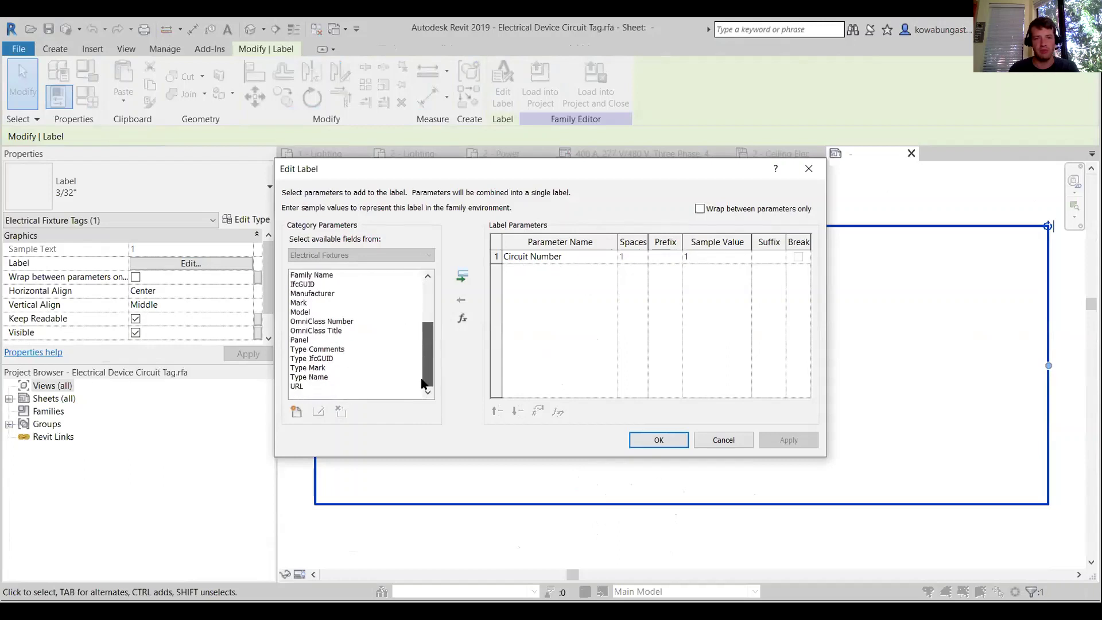
pyautogui.click(340, 342)
pyautogui.click(462, 276)
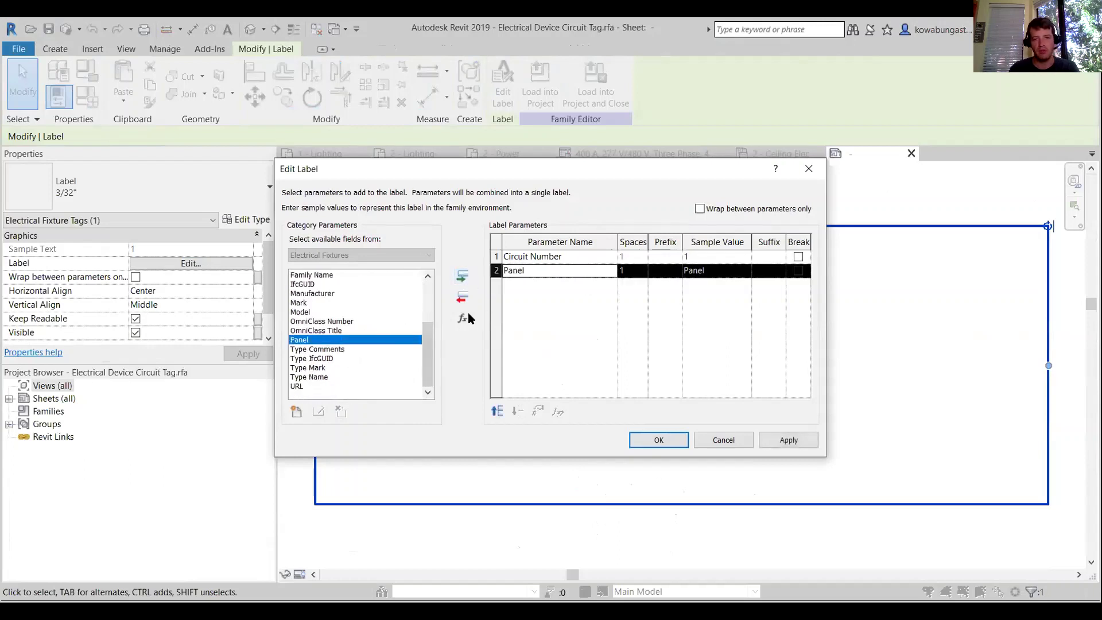
pyautogui.click(497, 411)
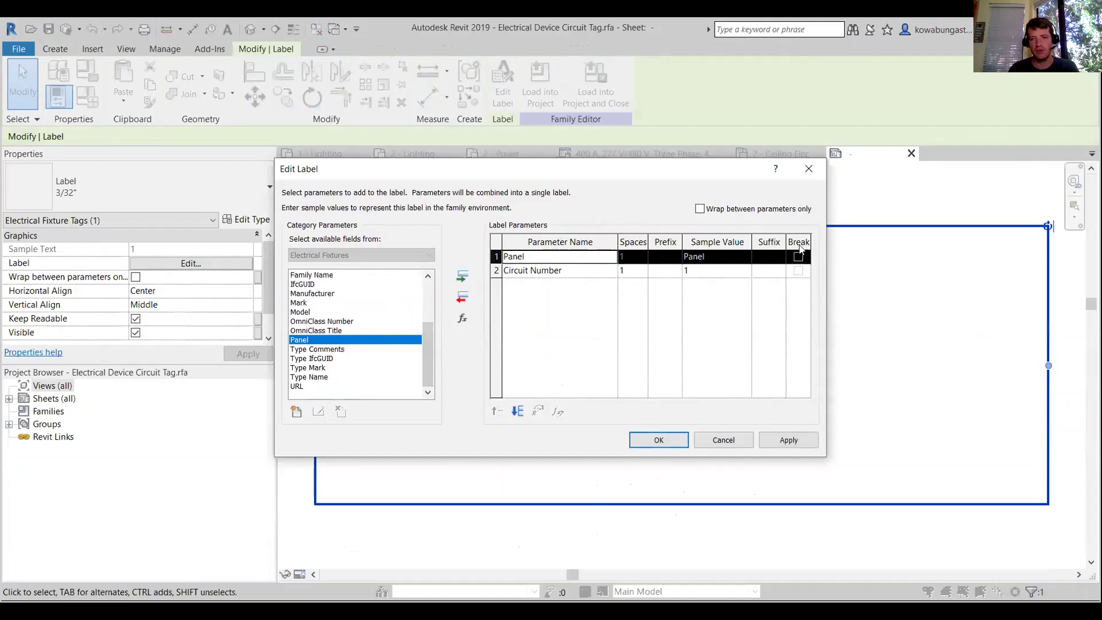
pyautogui.click(775, 256)
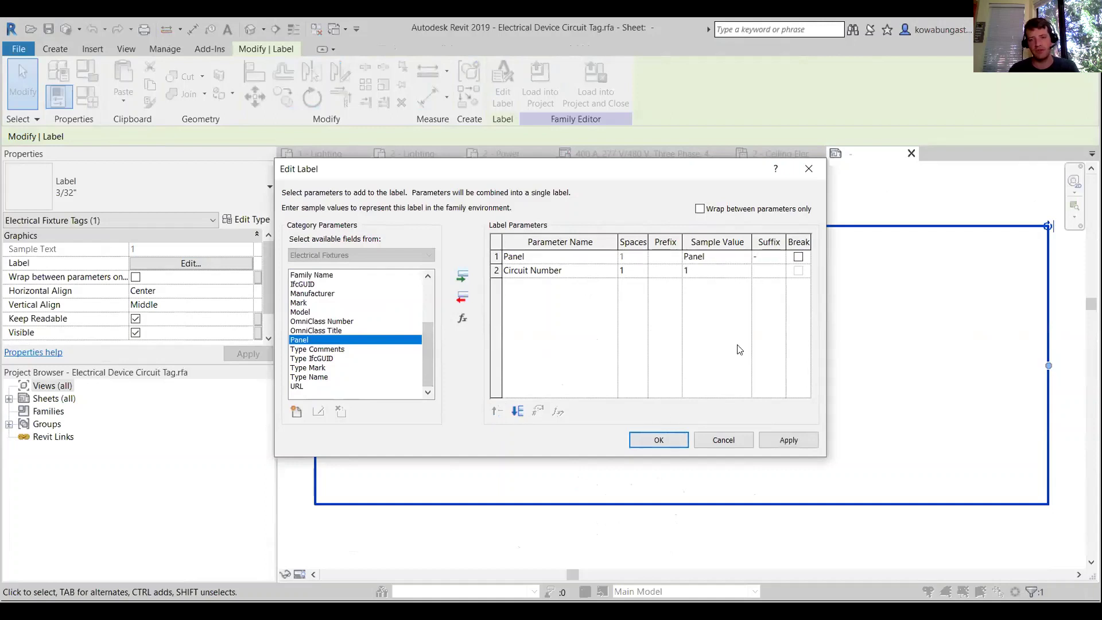
pyautogui.click(659, 441)
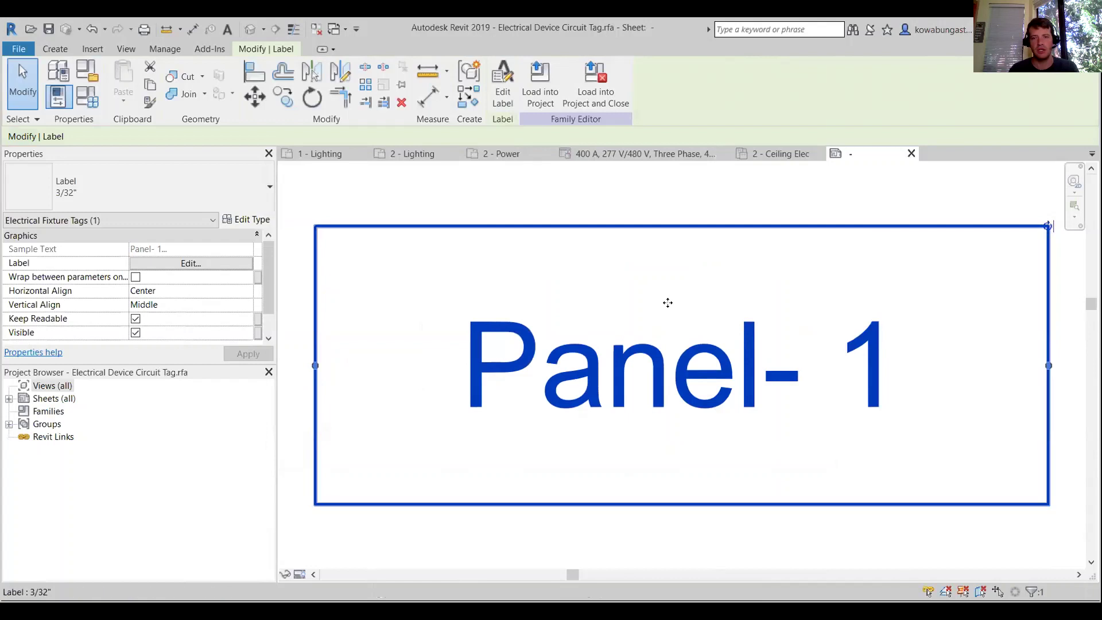
# Edit the label's Panel sample value so it reads 'Panel- 1', then load the tag into the project.
pyautogui.click(228, 263)
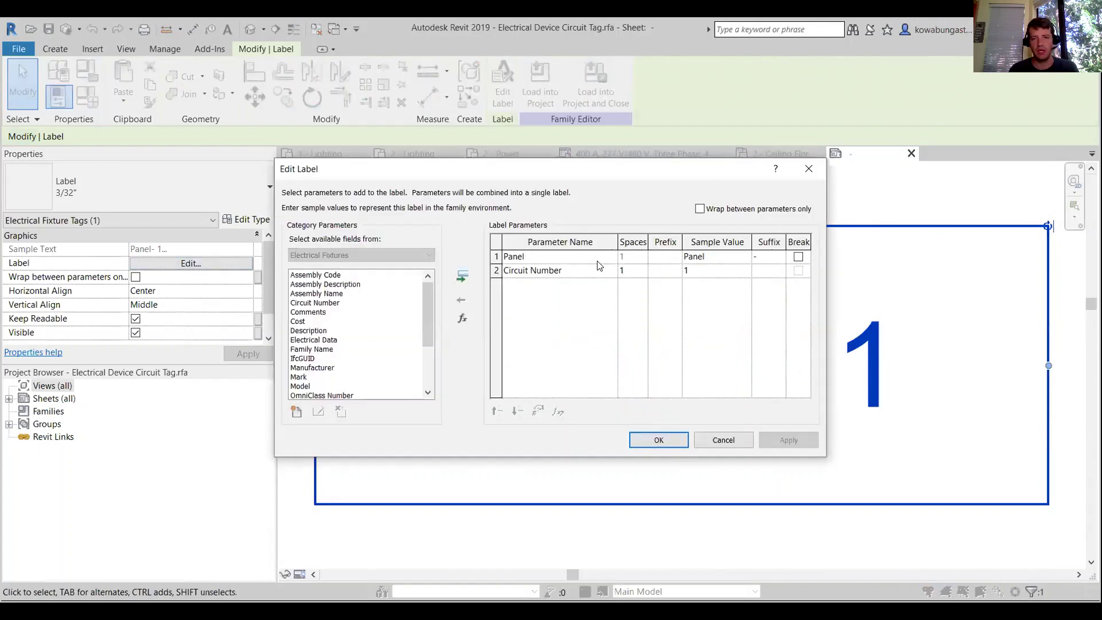
pyautogui.click(731, 257)
pyautogui.click(731, 257)
pyautogui.click(668, 440)
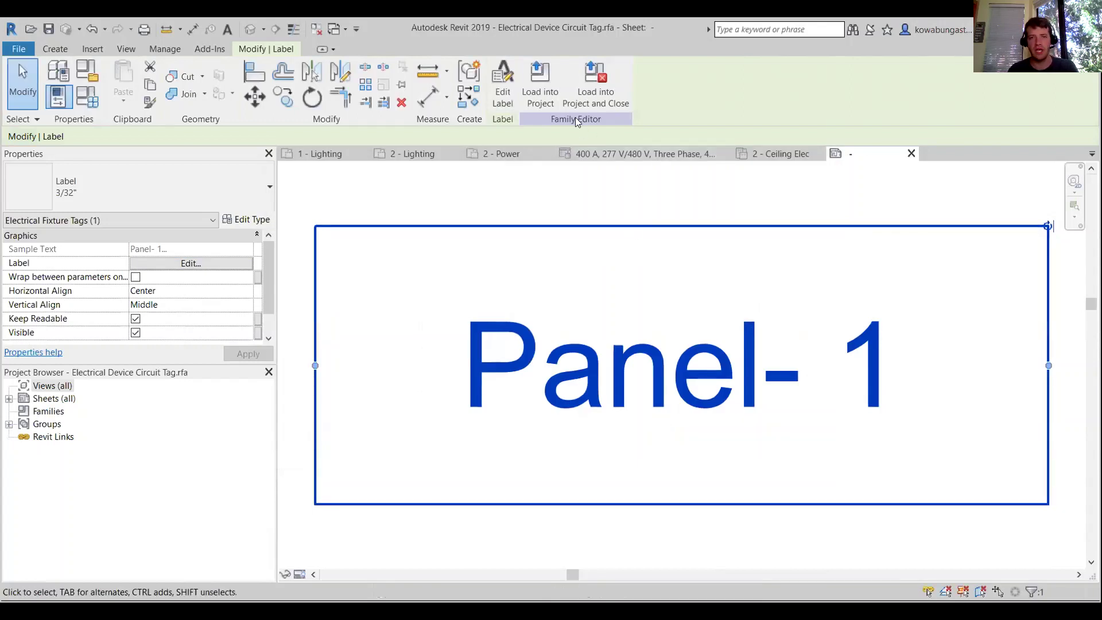
pyautogui.click(582, 89)
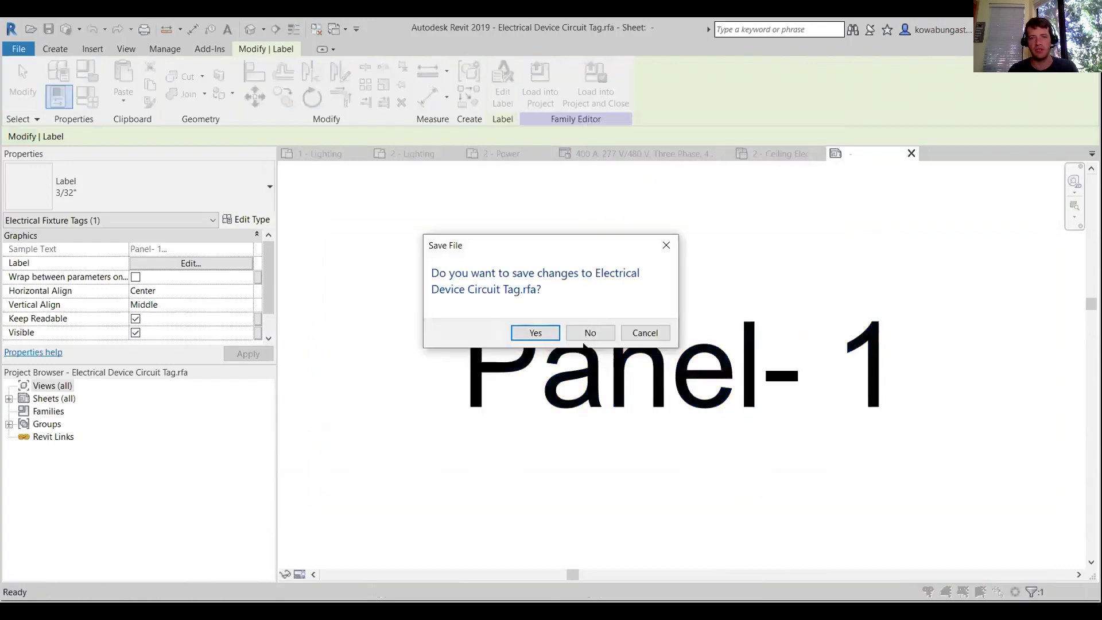
# Reload the tag without saving the family, overwrite the existing version and its parameter values, and move the LP1- 1,3,5 tag down.
pyautogui.click(591, 333)
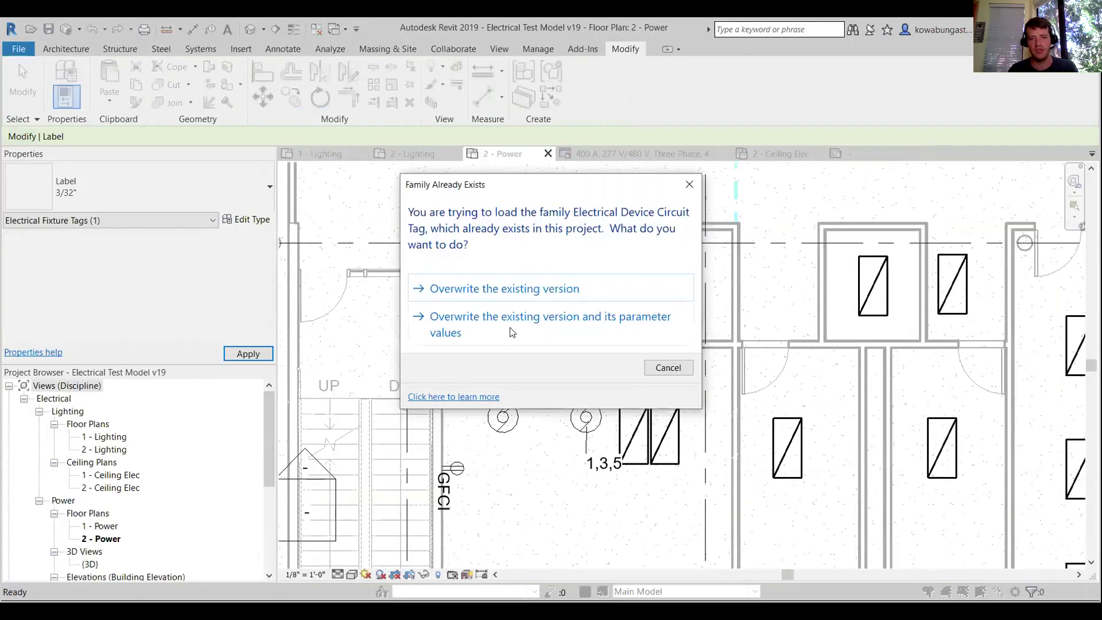
pyautogui.click(511, 328)
pyautogui.click(586, 468)
pyautogui.moveTo(586, 467); pyautogui.dragTo(637, 517)
pyautogui.click(523, 459)
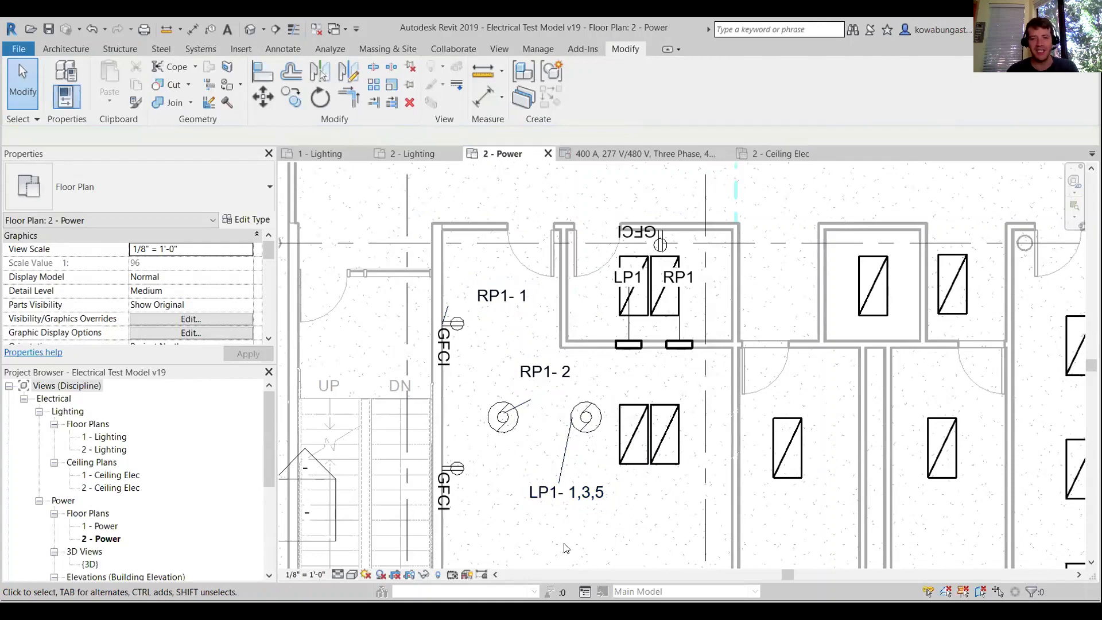
# Select the motor's electrical circuit and start editing its Pump 1 load name.
pyautogui.click(583, 423)
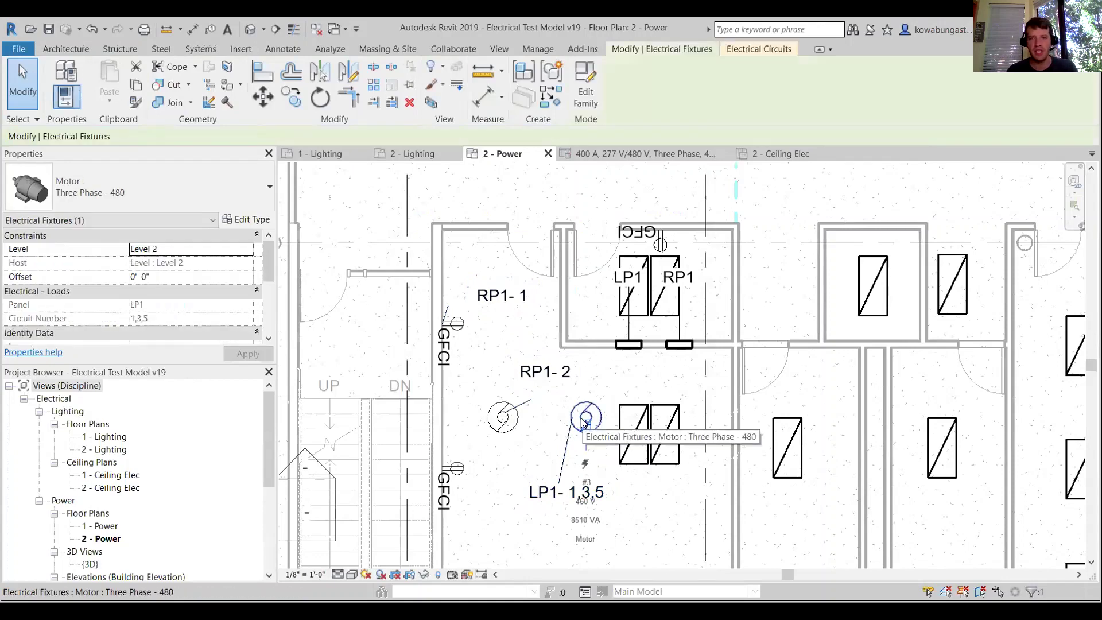
pyautogui.click(746, 51)
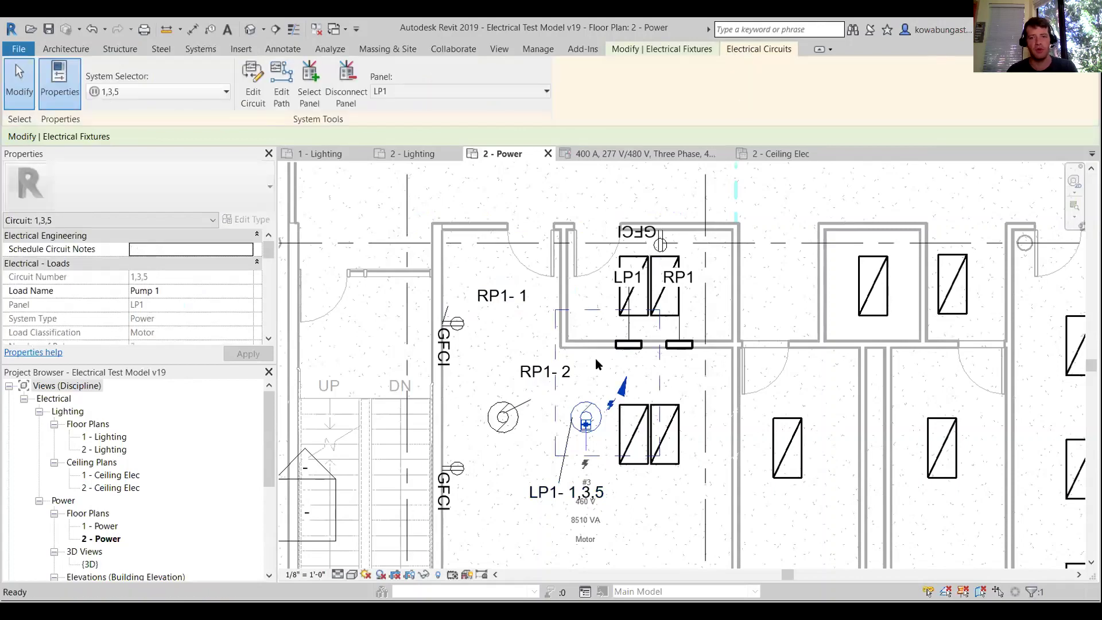
pyautogui.press('Escape')
pyautogui.click(592, 410)
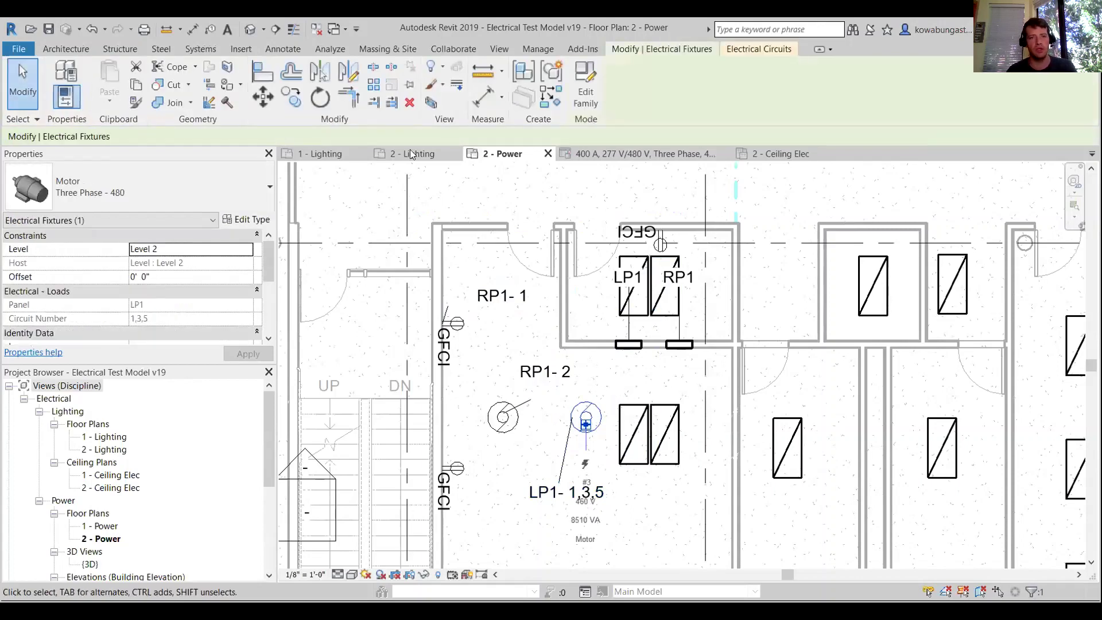
pyautogui.click(732, 54)
pyautogui.click(167, 290)
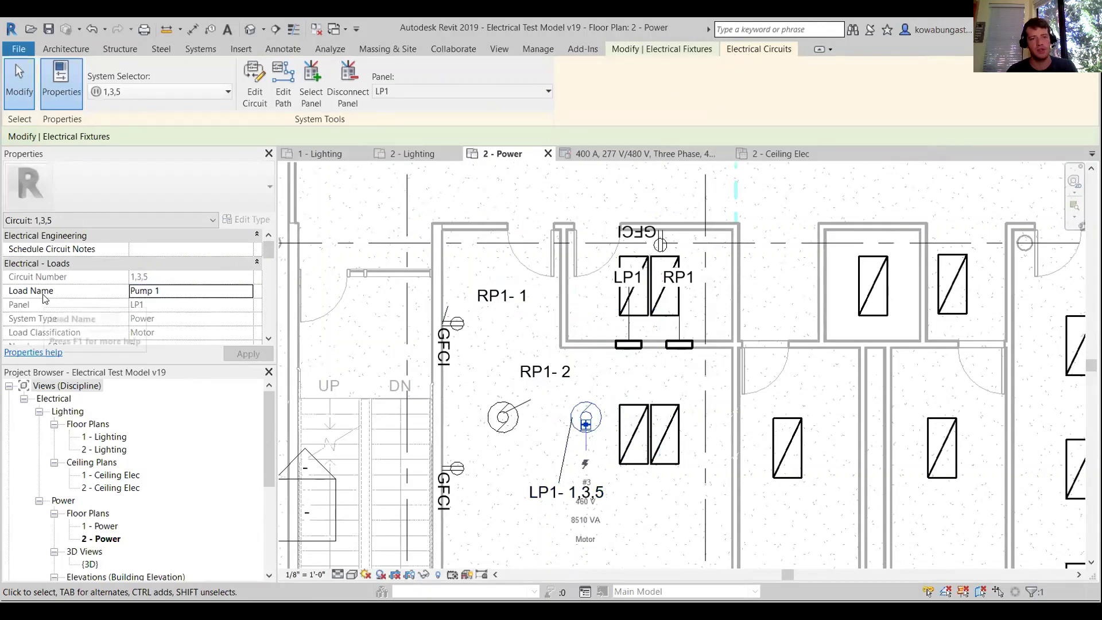
pyautogui.click(201, 291)
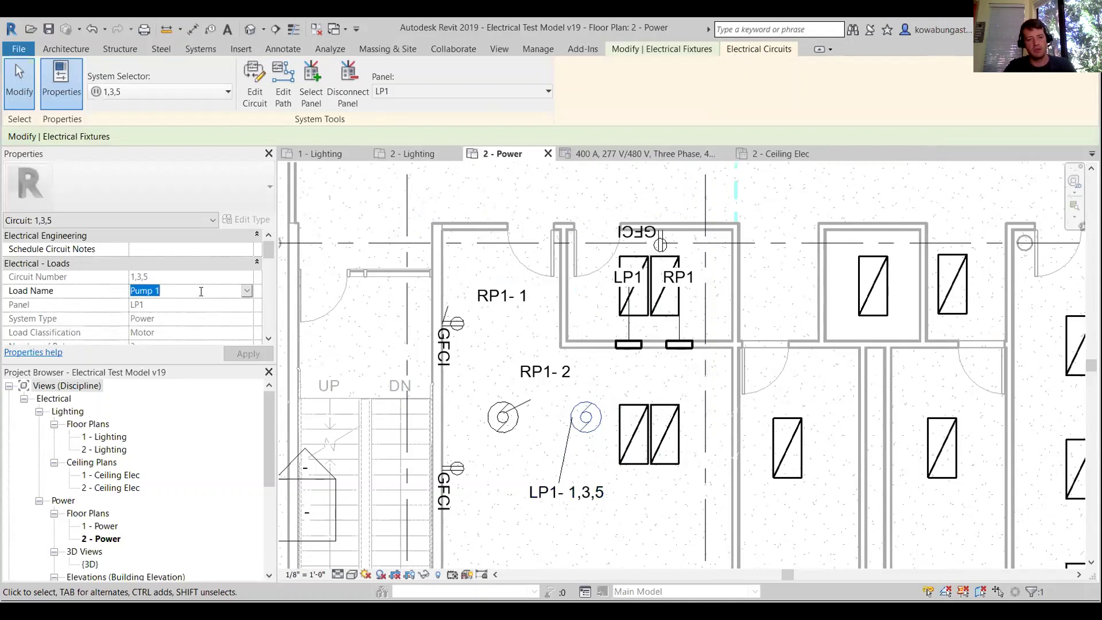
# Rename the motor circuit's load to 'Hot Water Heater' and check it in the LP1 schedule.
pyautogui.write('Hot')
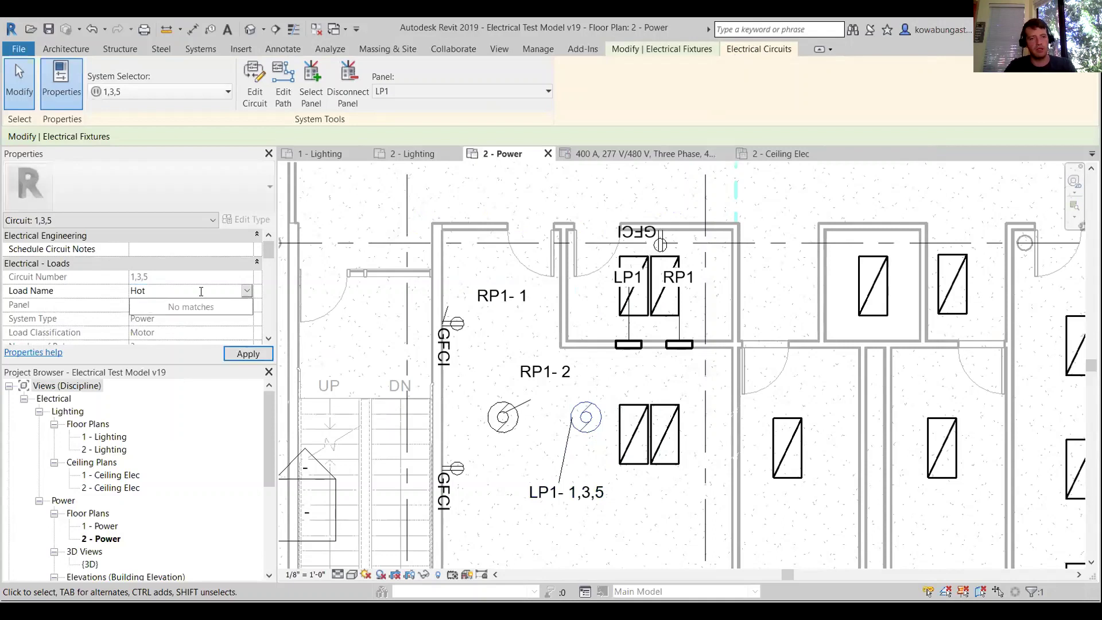
pyautogui.write(' Water Heate')
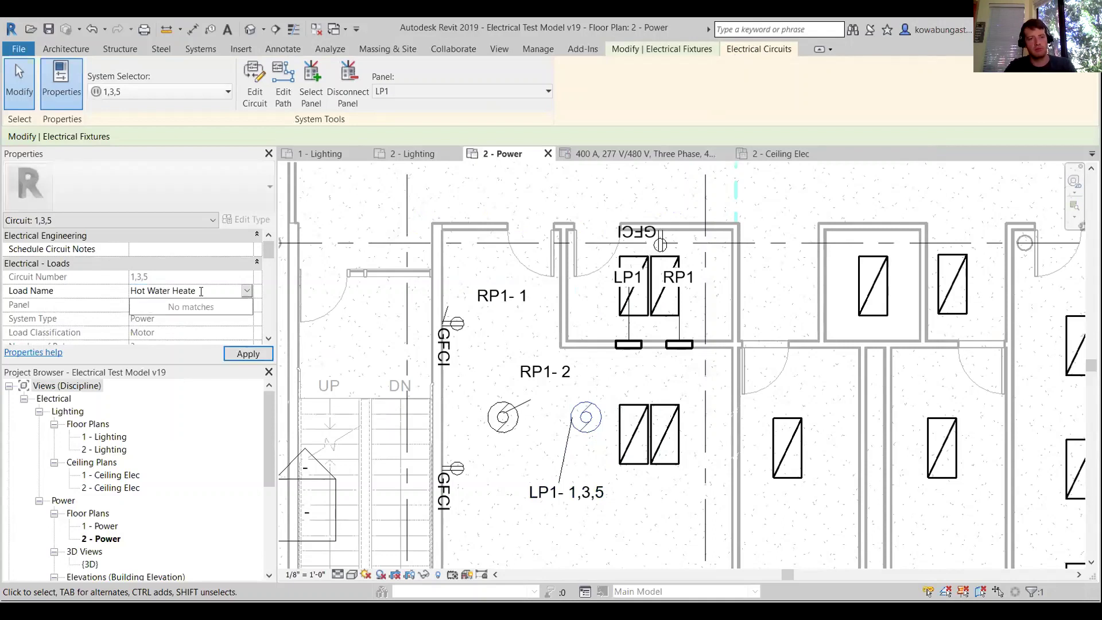
pyautogui.write('r')
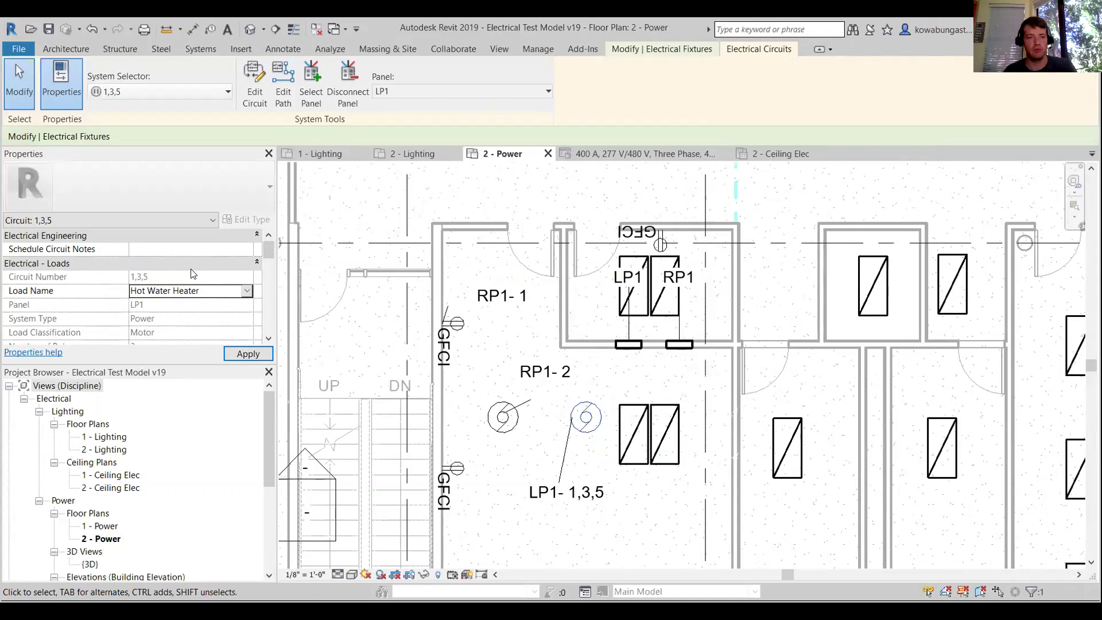
pyautogui.click(616, 154)
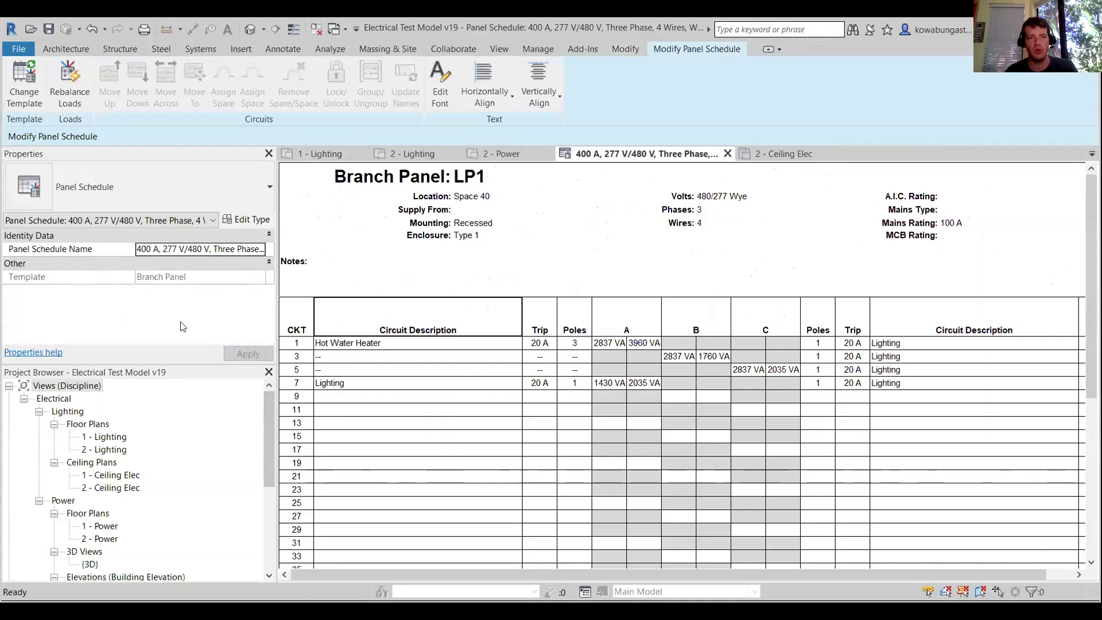
pyautogui.click(793, 154)
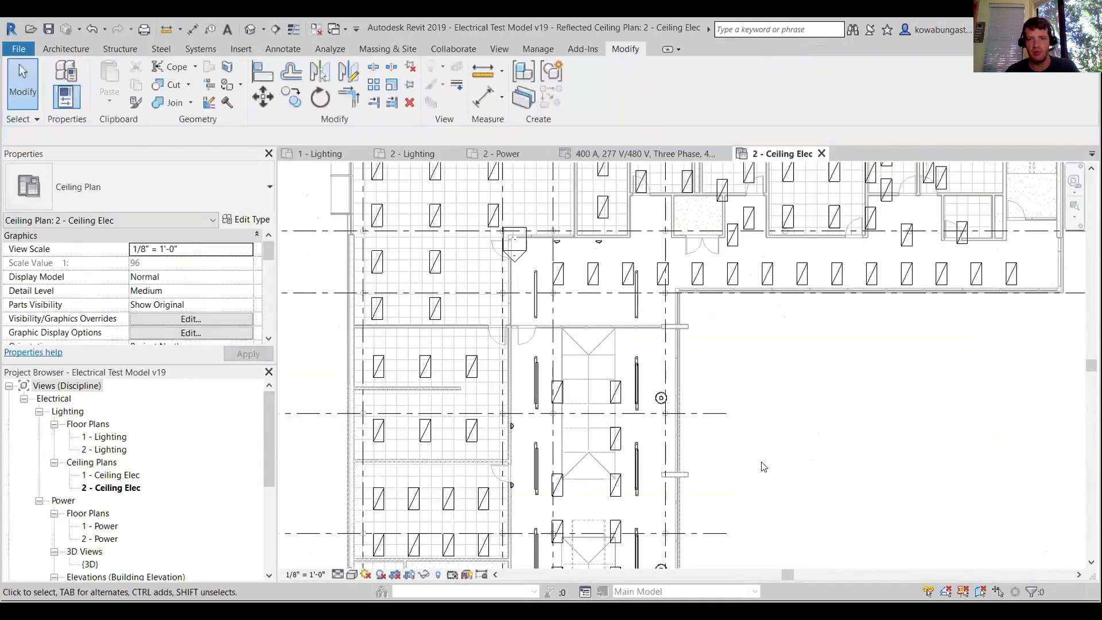
# Select the troffer's lighting circuit and insert '2nd' so its load reads 'Lighting 2nd Floor South'.
pyautogui.click(501, 153)
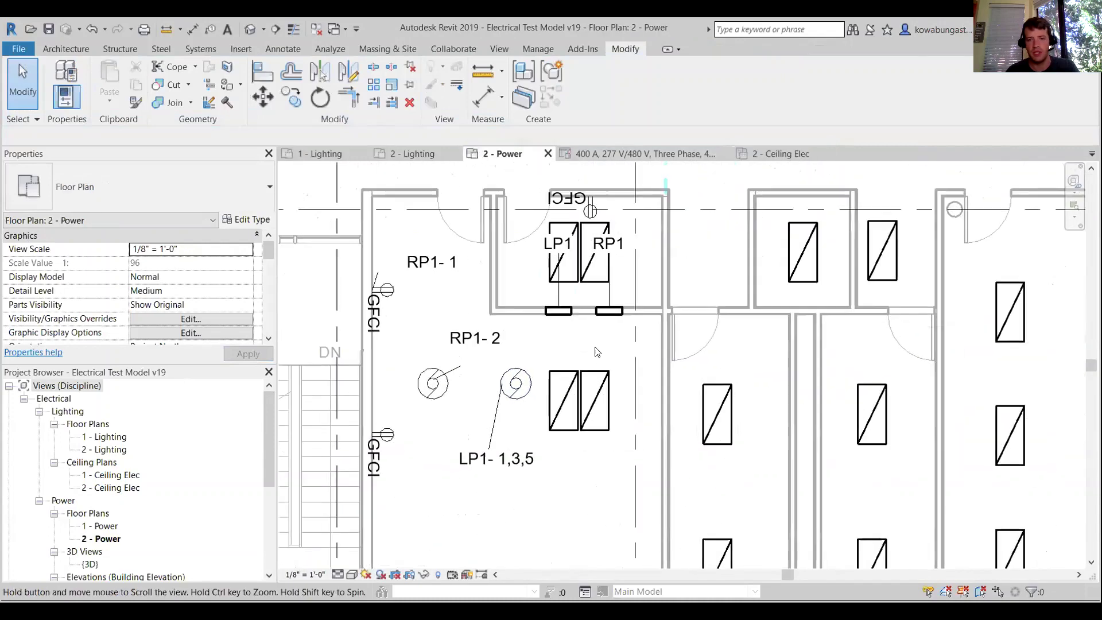
pyautogui.click(595, 400)
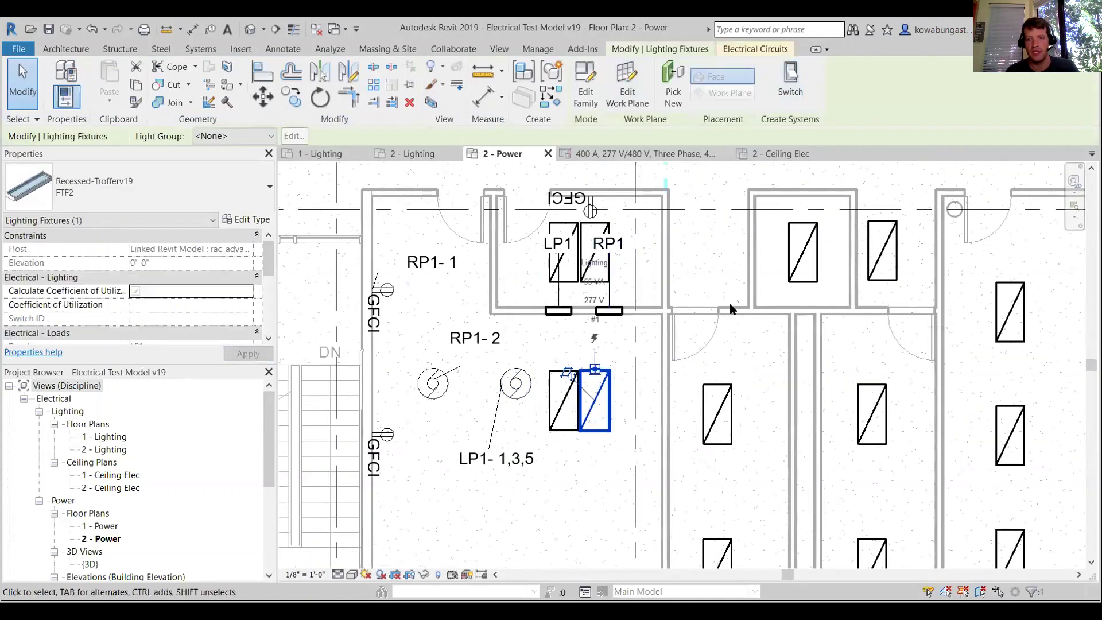
pyautogui.scroll(-2, 666, 385)
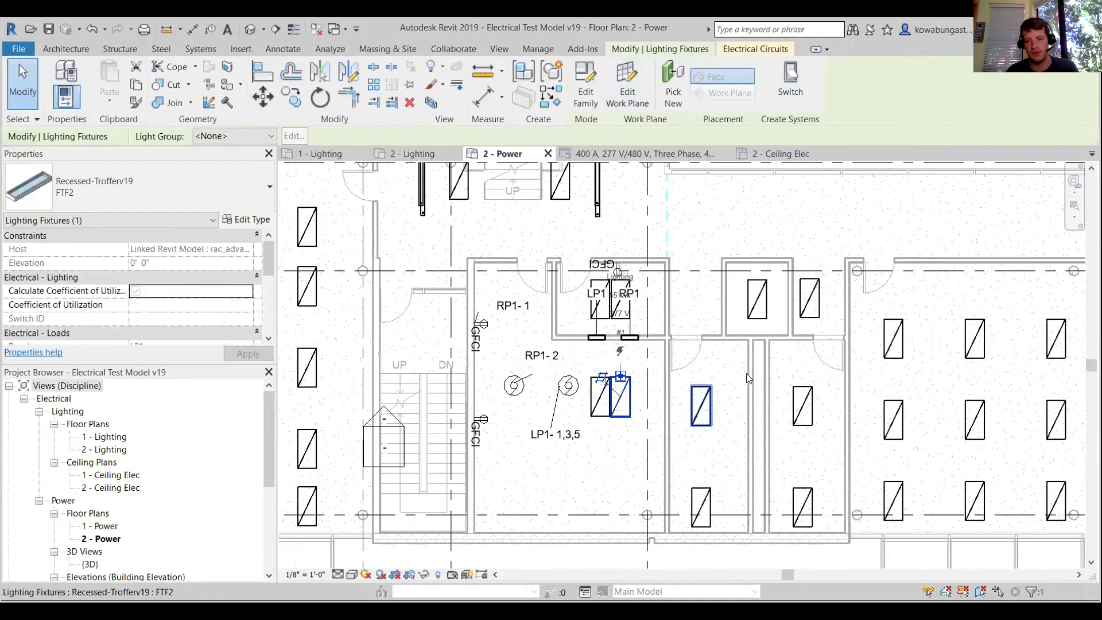
pyautogui.scroll(-5, 748, 378)
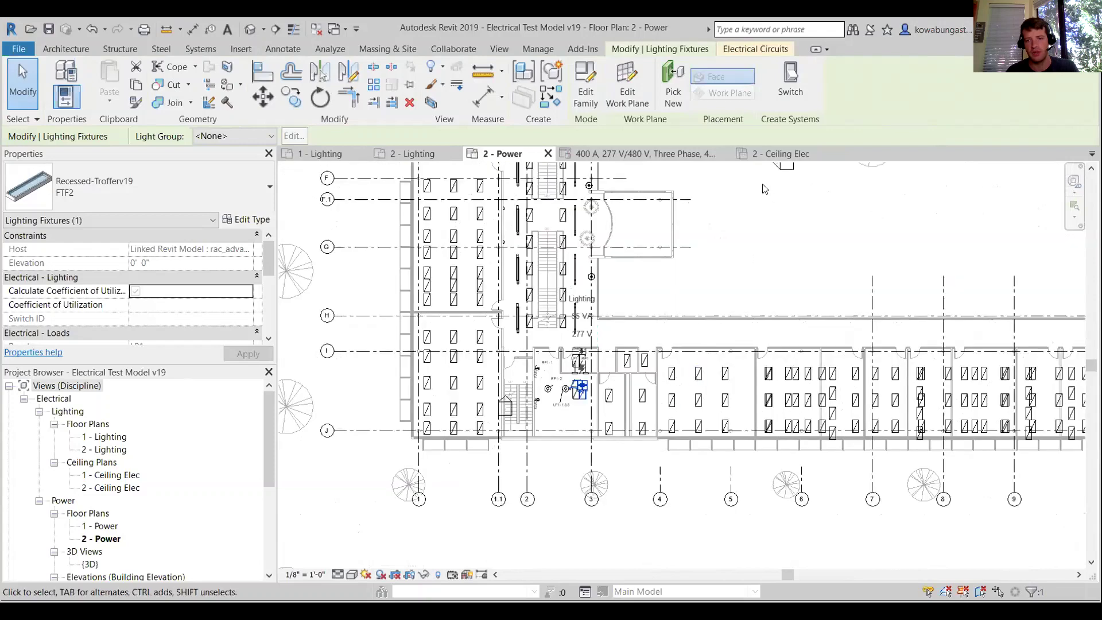
pyautogui.scroll(6, 574, 414)
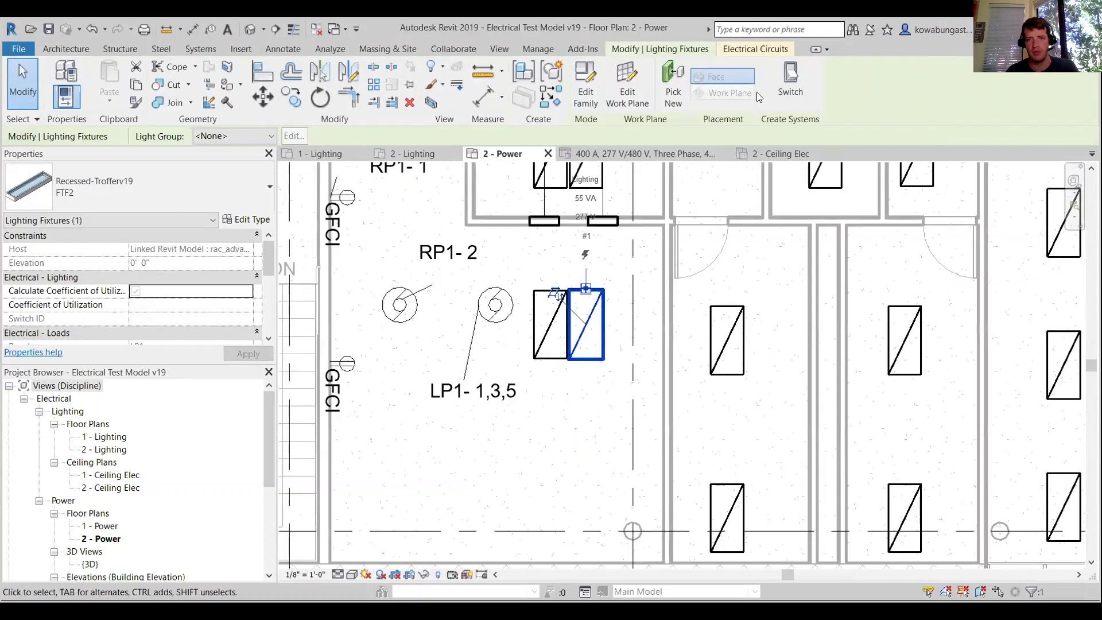
pyautogui.click(757, 51)
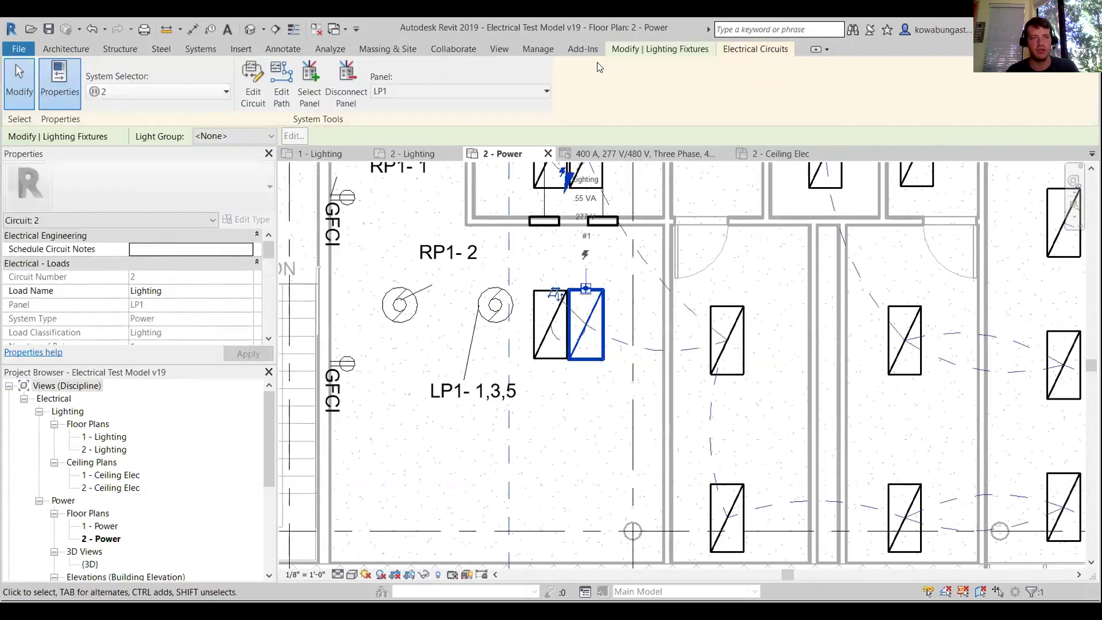
pyautogui.click(190, 293)
pyautogui.click(190, 293)
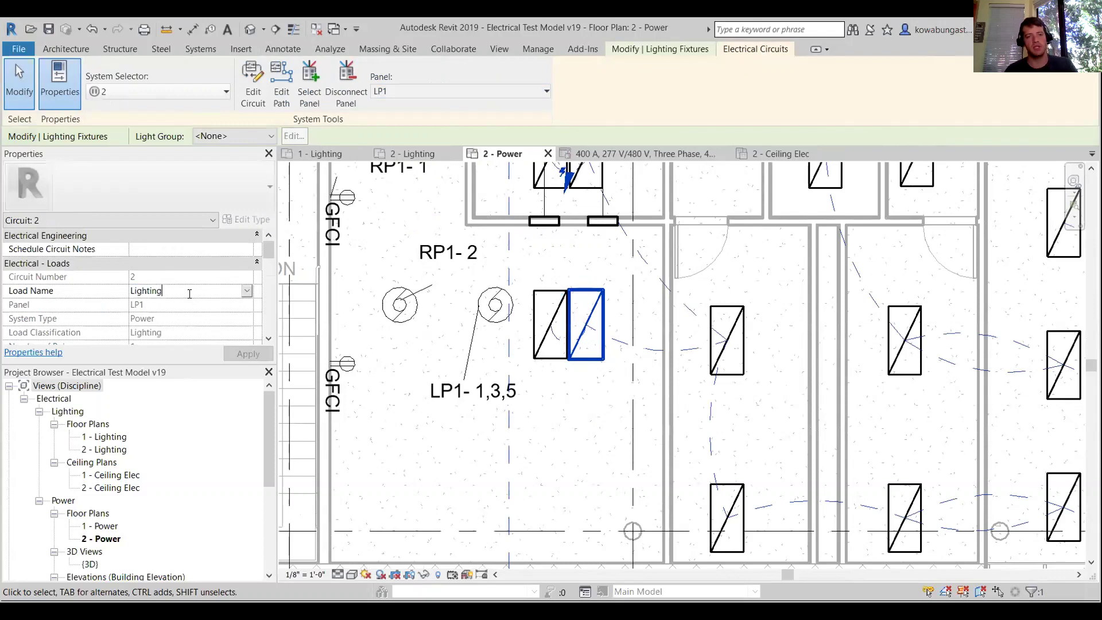
pyautogui.write('2nd Floor South')
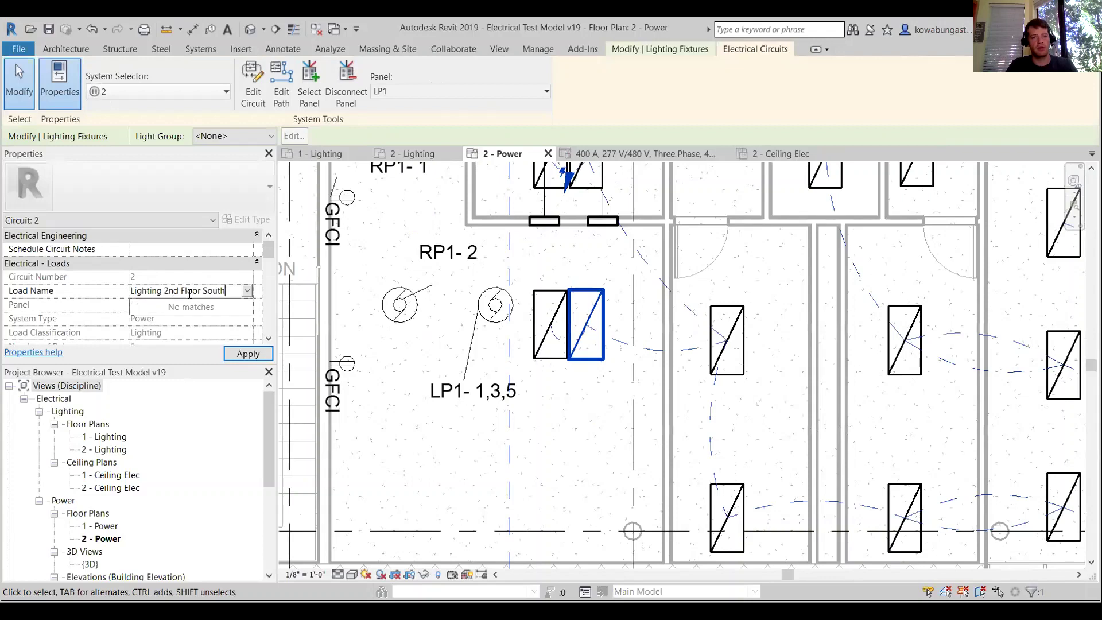
pyautogui.press('Return')
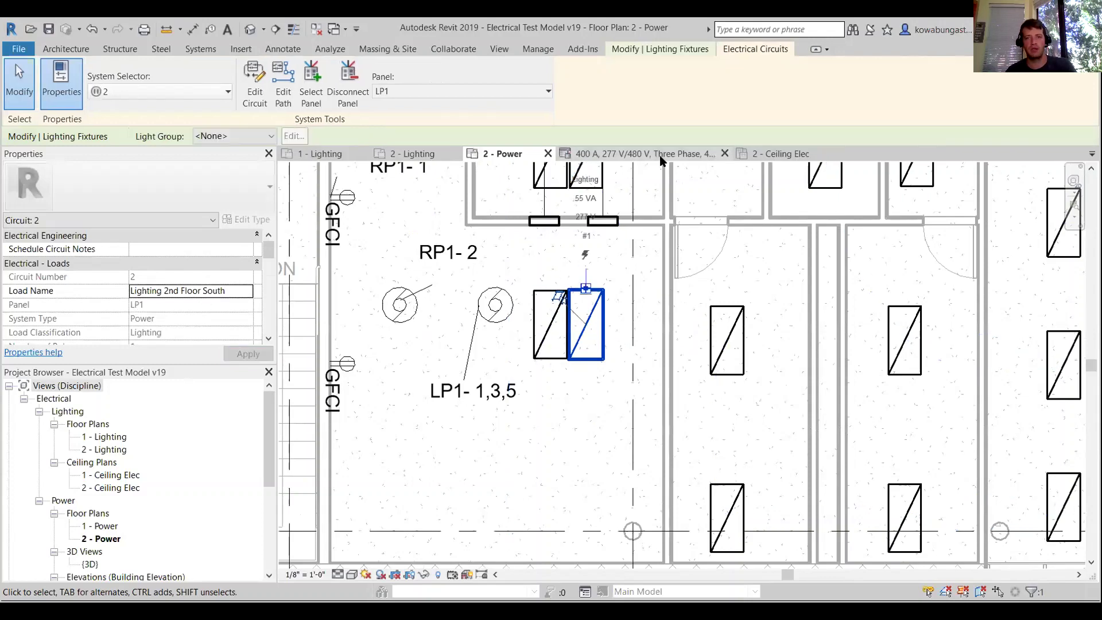
pyautogui.click(661, 155)
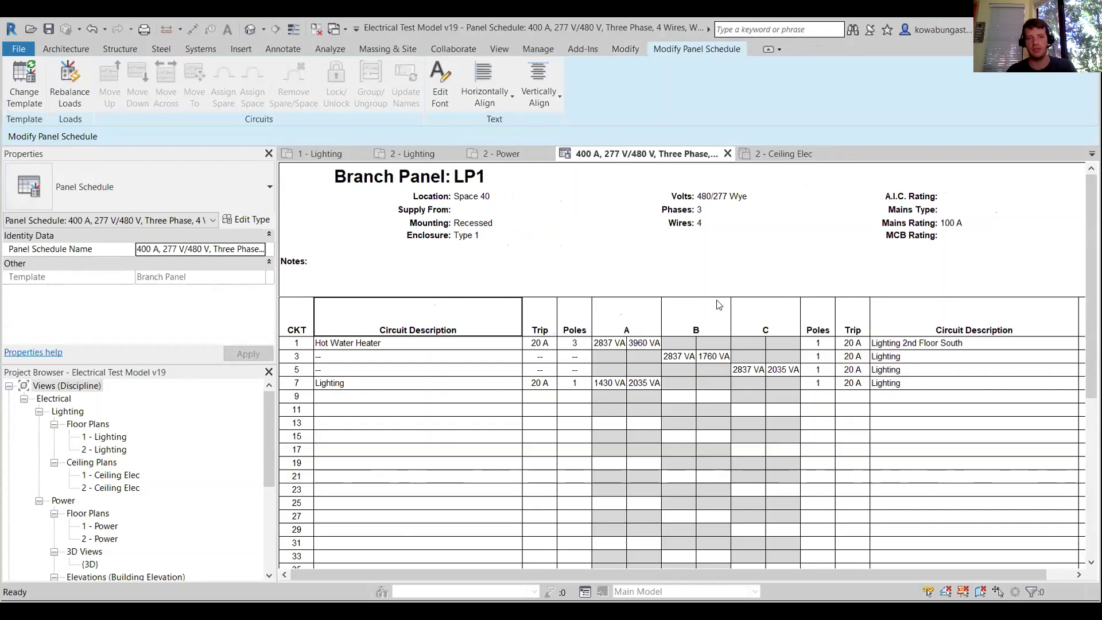
# Scroll the LP1 schedule to see 'Lighting 2nd Floor South' on circuit 2, totalling 37 A, 17 A and 18 A.
pyautogui.scroll(-3, 516, 336)
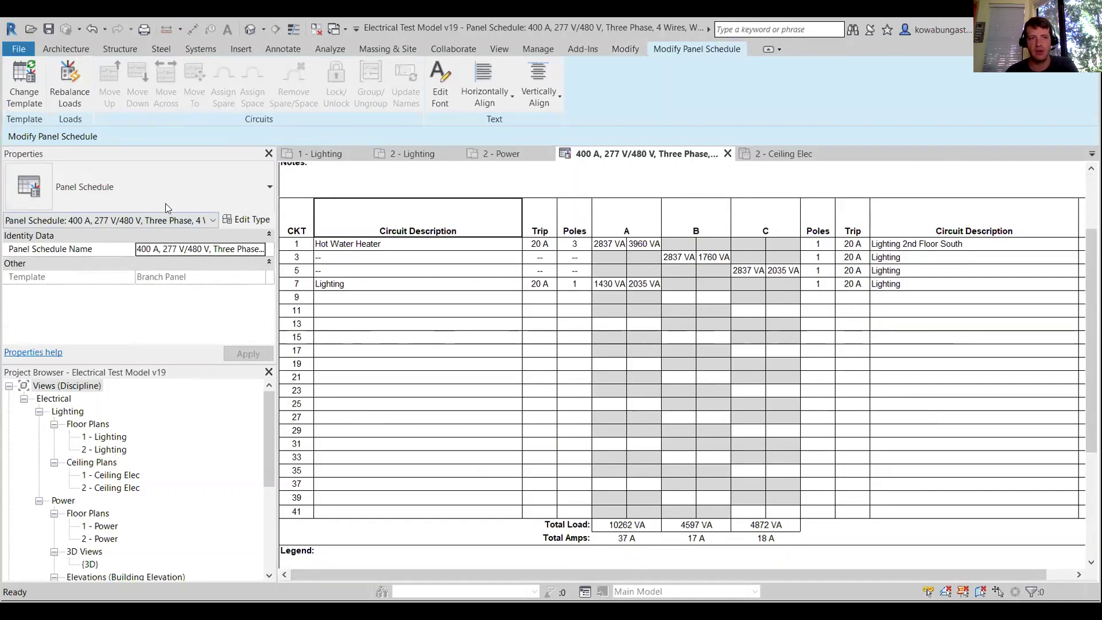
# Rebalance LP1 to 23 A, 24 A and 25 A per phase, with 19730 VA connected.
pyautogui.click(77, 104)
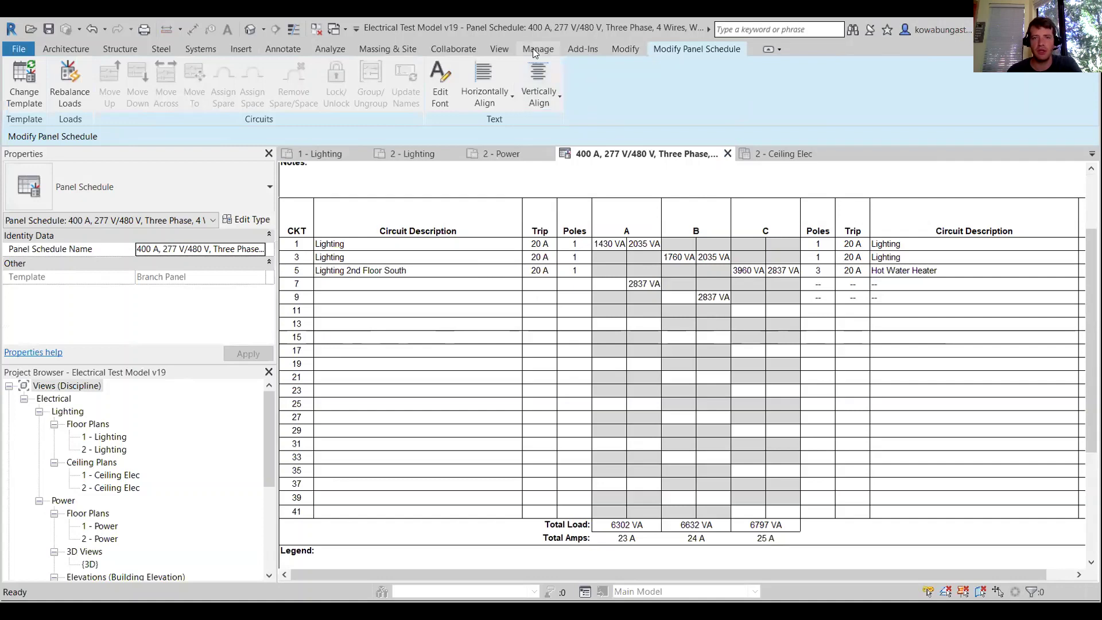
pyautogui.scroll(-5, 614, 401)
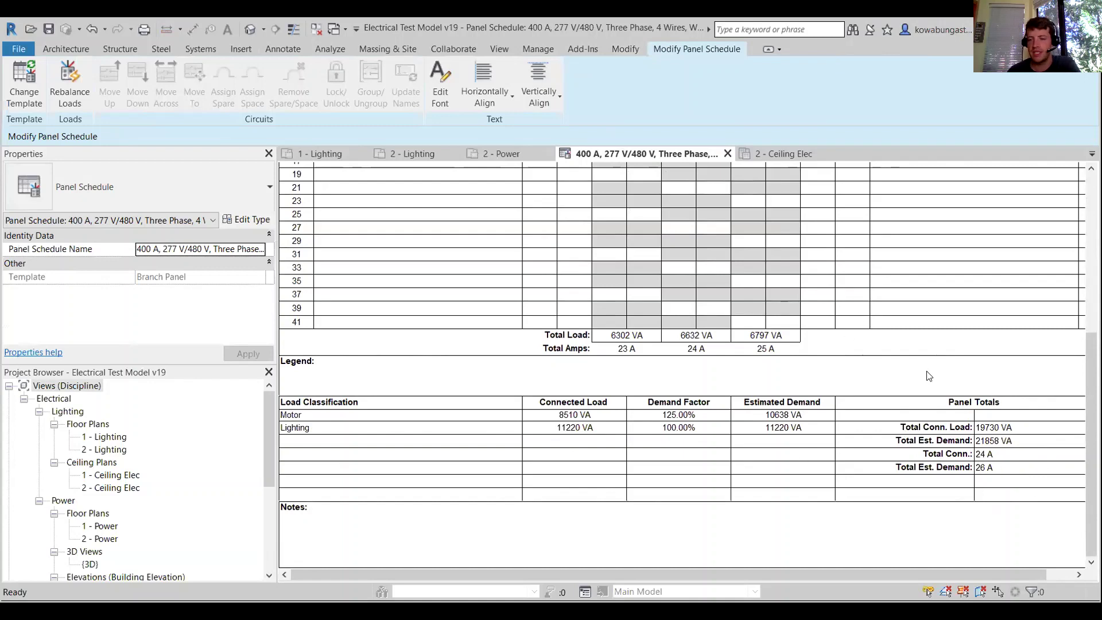
pyautogui.scroll(5, 837, 445)
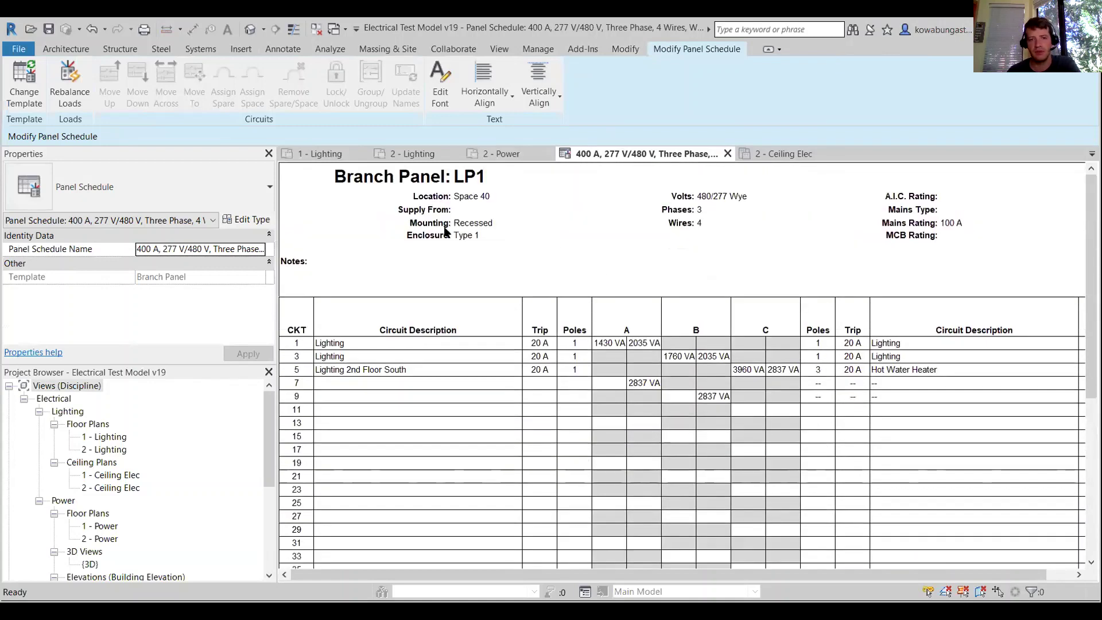
pyautogui.scroll(-1, 446, 226)
pyautogui.scroll(1, 446, 221)
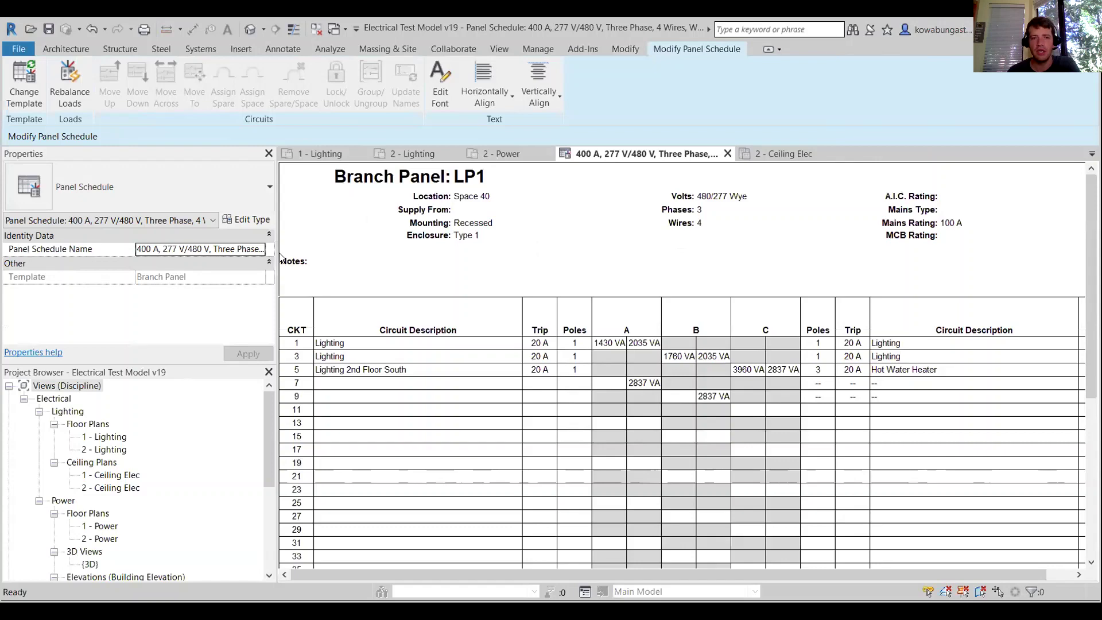
pyautogui.scroll(-4, 471, 256)
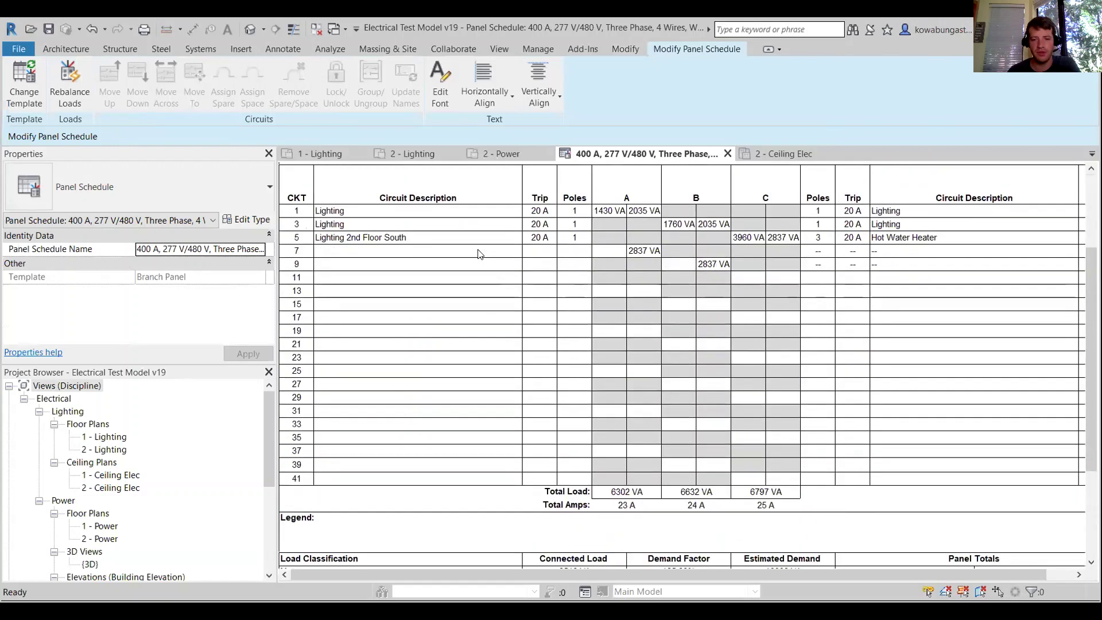
pyautogui.scroll(-2, 477, 257)
pyautogui.scroll(6, 500, 287)
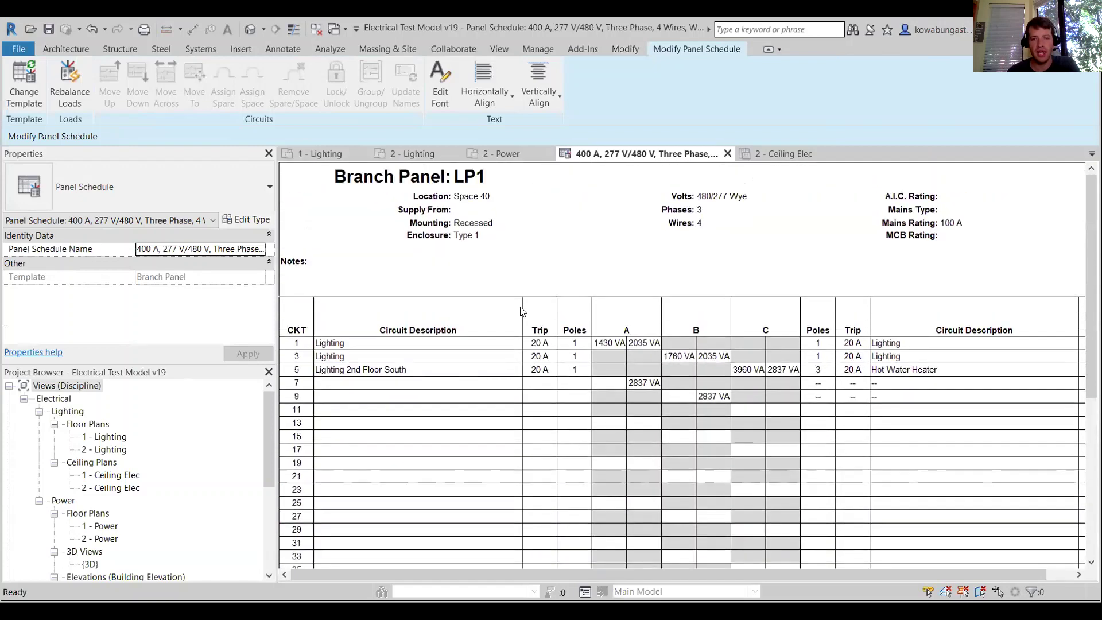
pyautogui.scroll(-6, 522, 312)
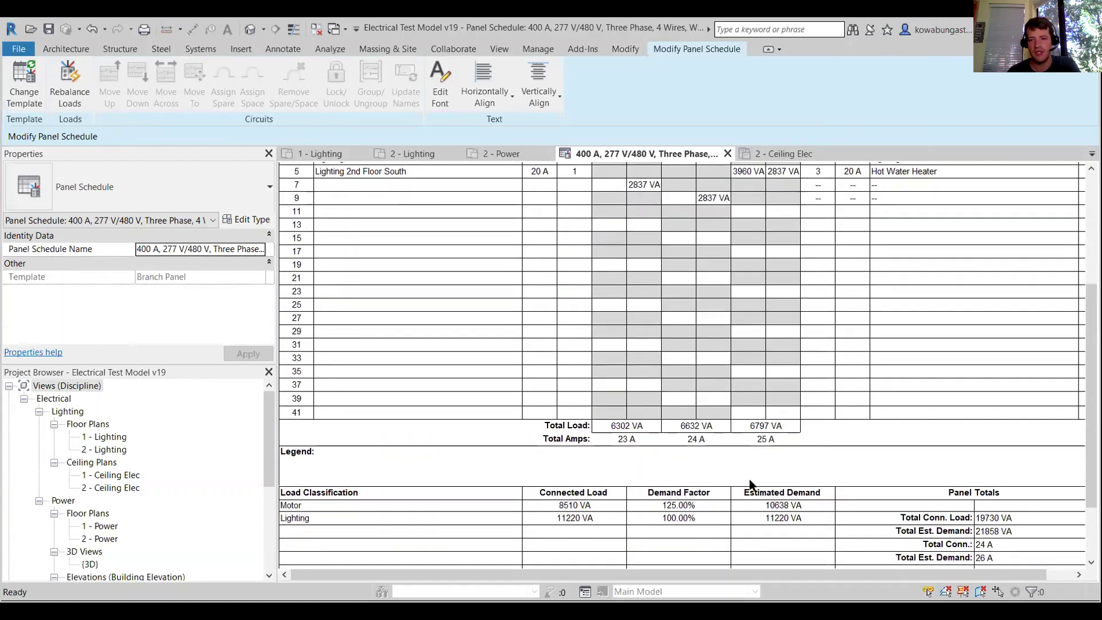
pyautogui.scroll(3, 839, 389)
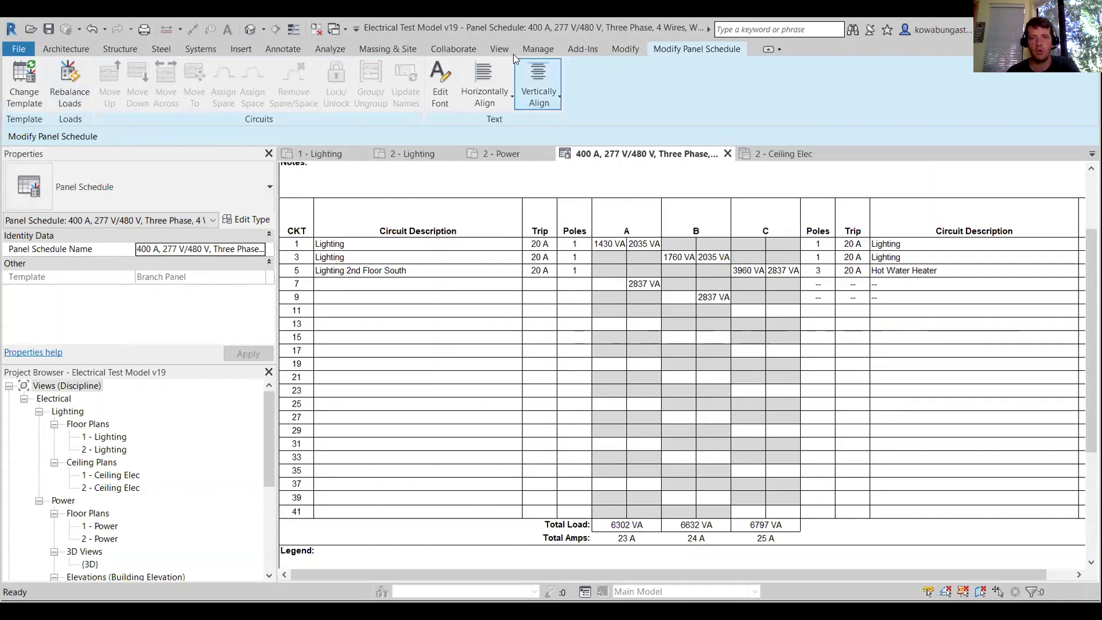
pyautogui.click(537, 49)
# Choose Branch Panel (Default) from the Panel Schedule Templates list and open it for editing.
pyautogui.click(432, 102)
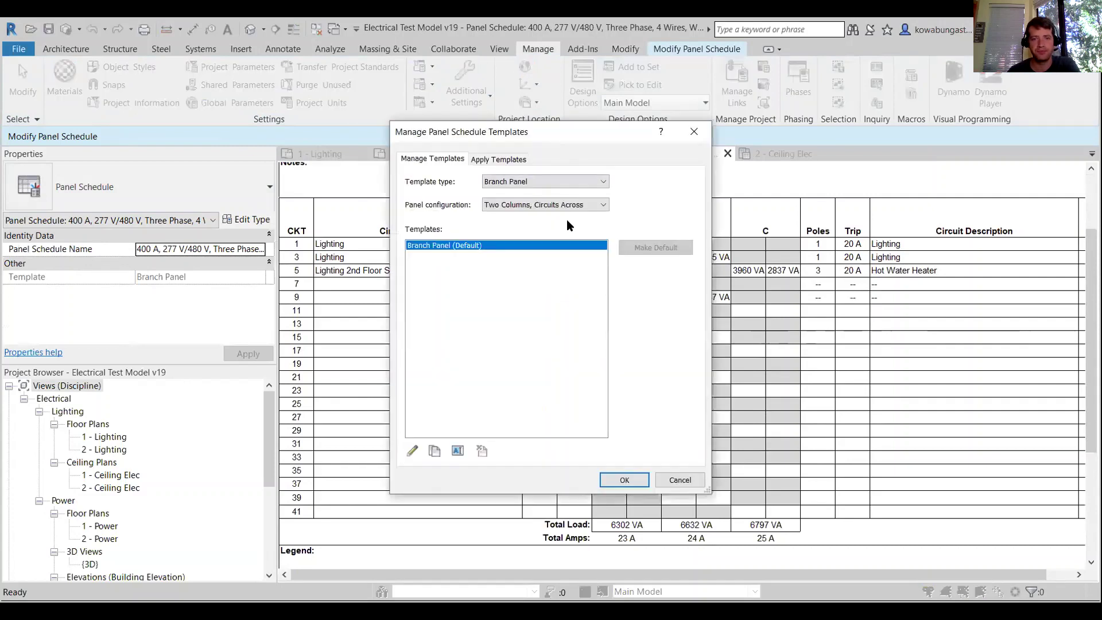
pyautogui.click(622, 480)
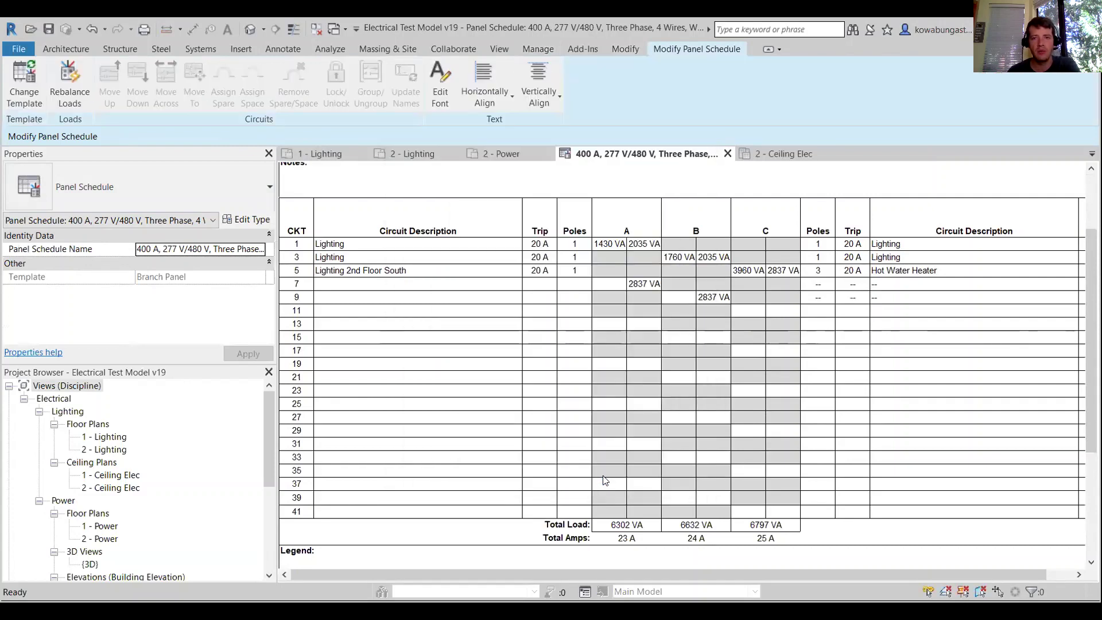
pyautogui.click(537, 49)
pyautogui.click(430, 102)
pyautogui.click(442, 152)
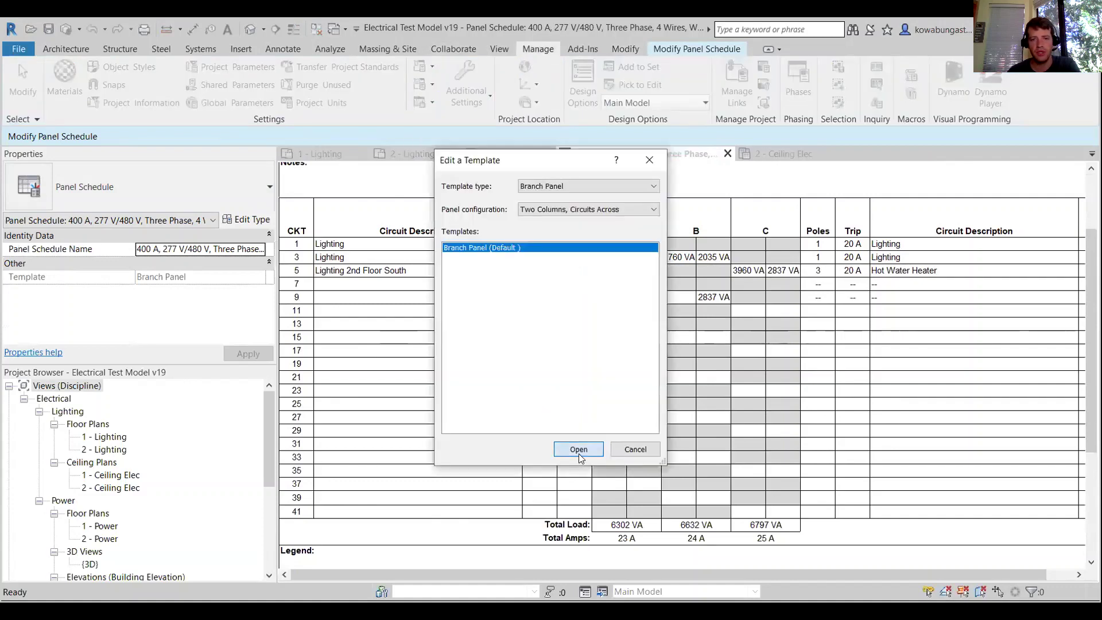
pyautogui.click(578, 449)
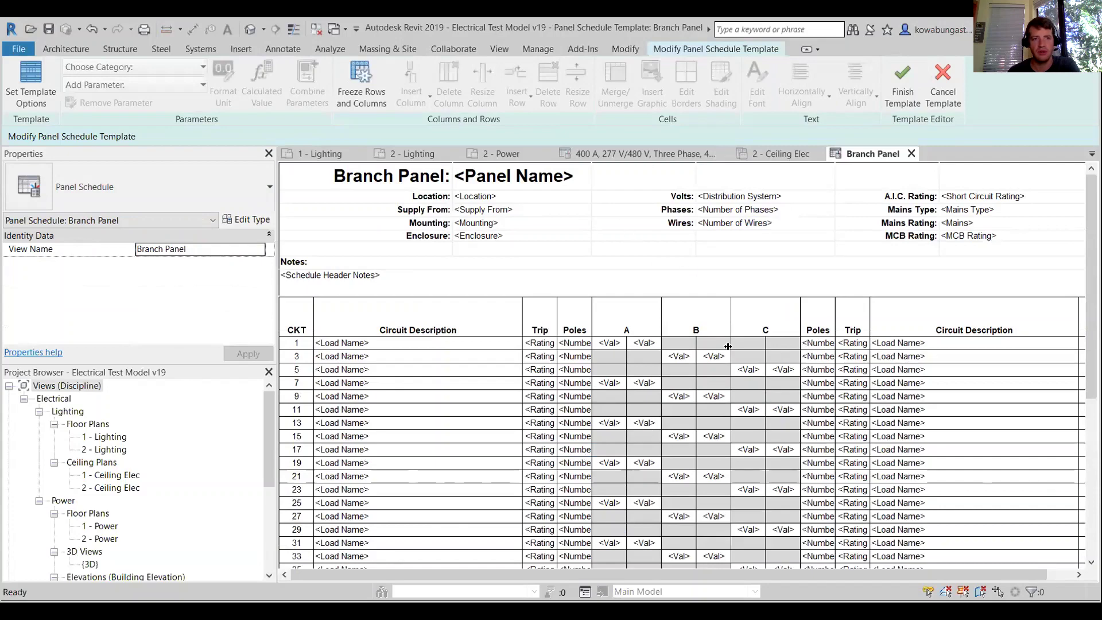
# Review the Branch Panel template, open its 12"-wide template options, and choose variable slot count.
pyautogui.scroll(-5, 712, 339)
pyautogui.scroll(-4, 750, 402)
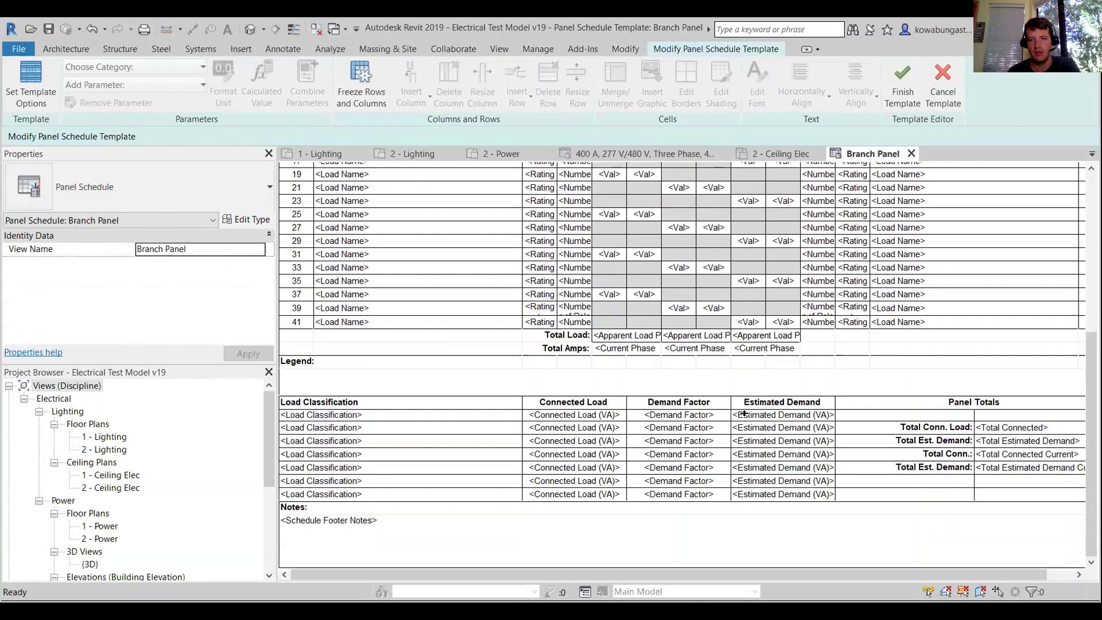
pyautogui.scroll(15, 750, 402)
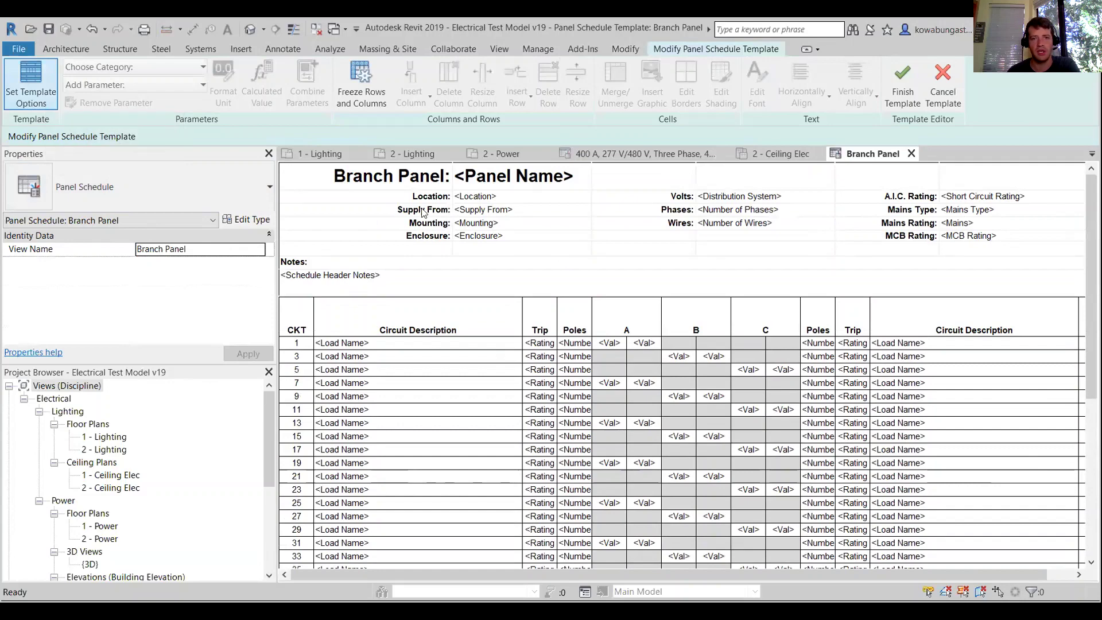
pyautogui.scroll(-5, 681, 291)
pyautogui.scroll(8, 481, 293)
pyautogui.click(33, 85)
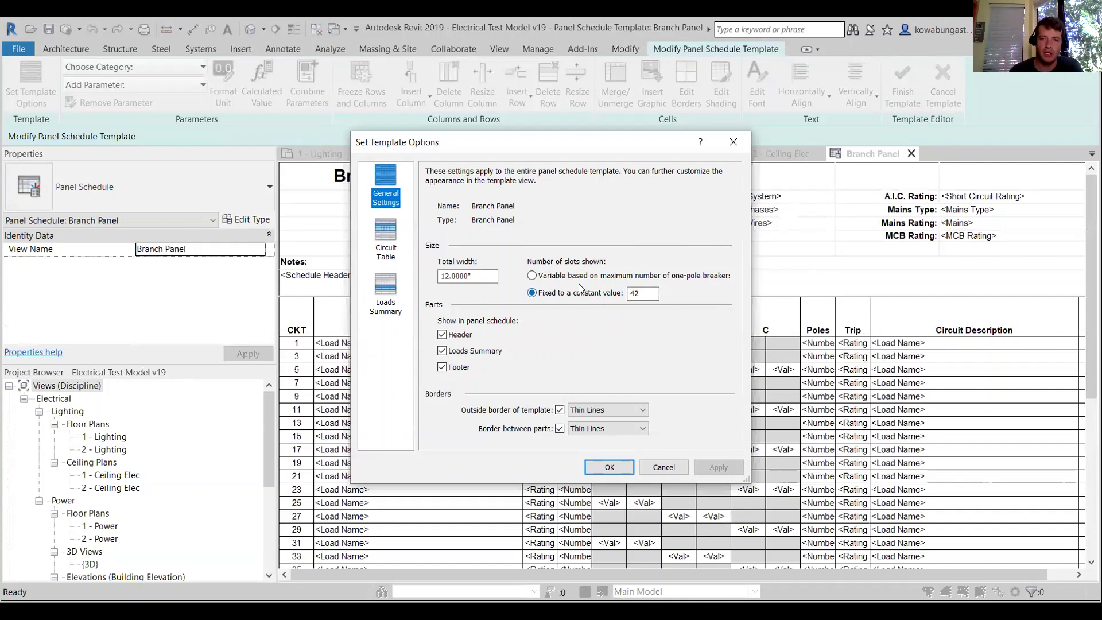
pyautogui.click(532, 275)
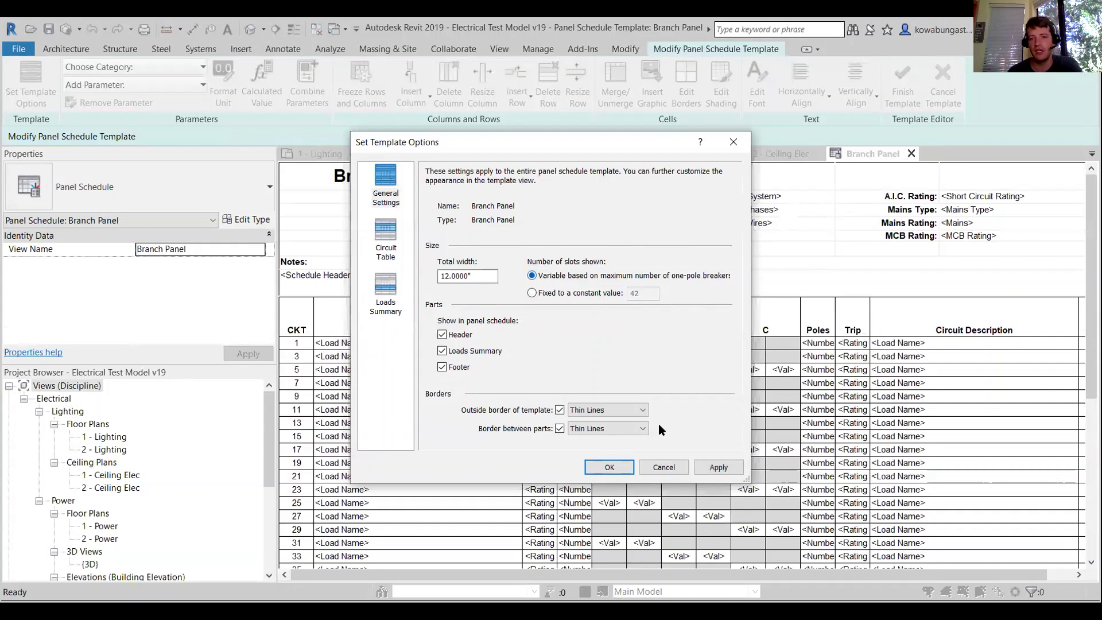
# Switch the template options to the Circuit Table settings page.
pyautogui.click(384, 236)
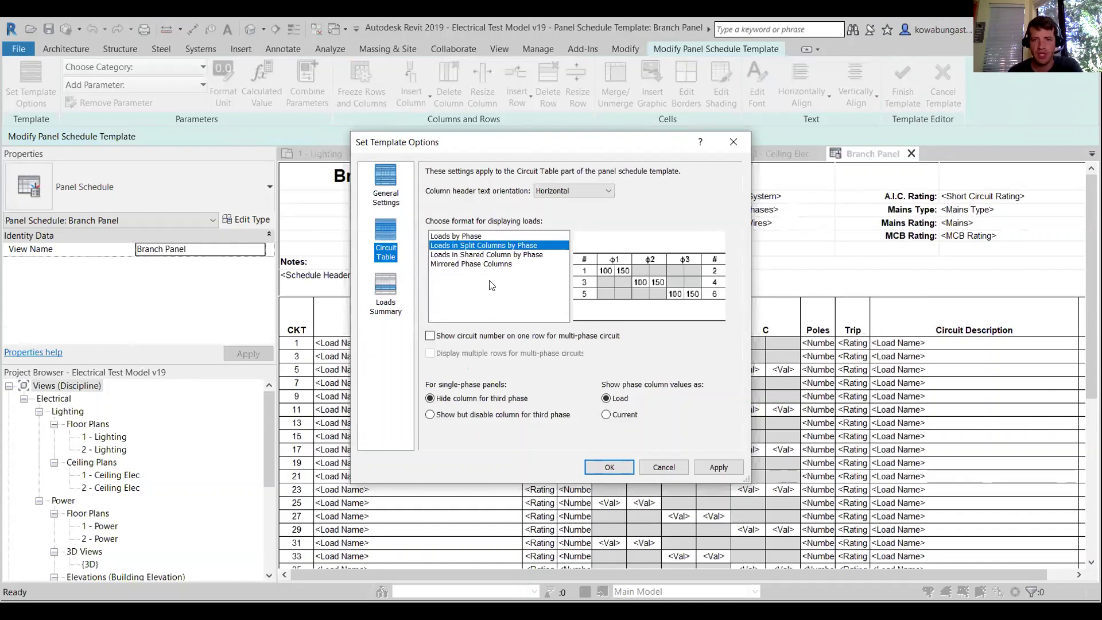
# Compare the phase load layouts, choose Loads in Split Columns by Phase, check Loads Summary, and confirm.
pyautogui.click(516, 234)
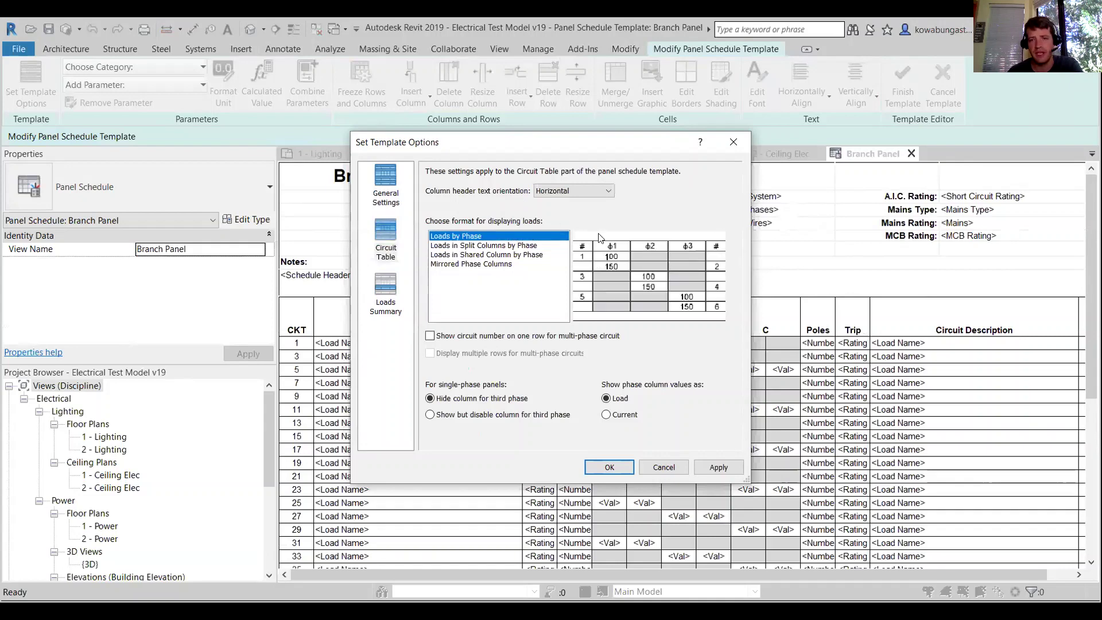
pyautogui.click(489, 246)
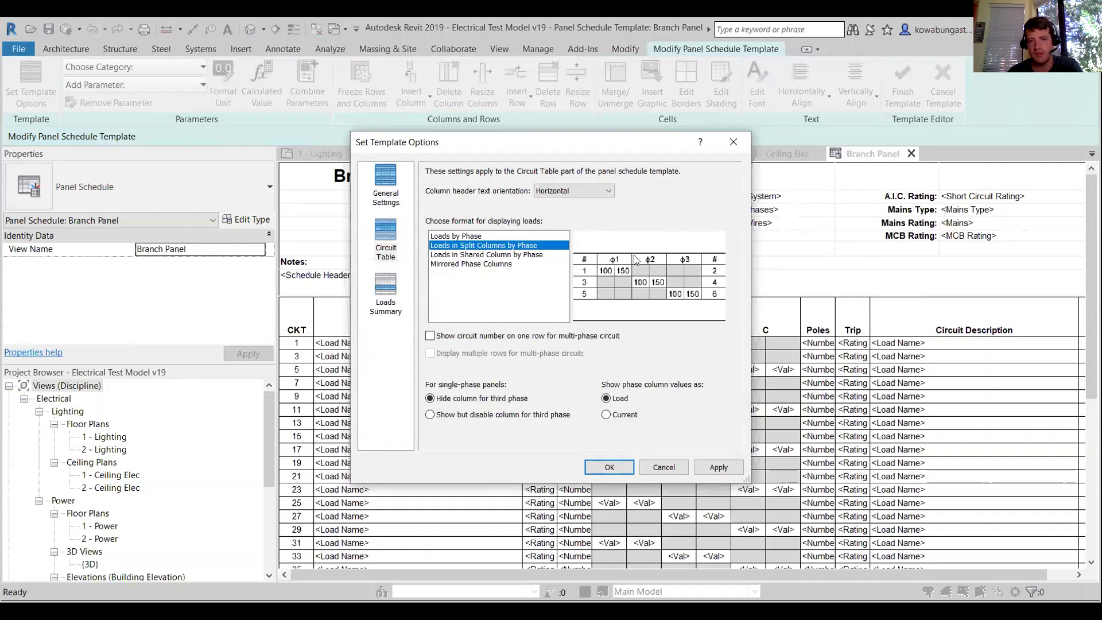
pyautogui.click(477, 256)
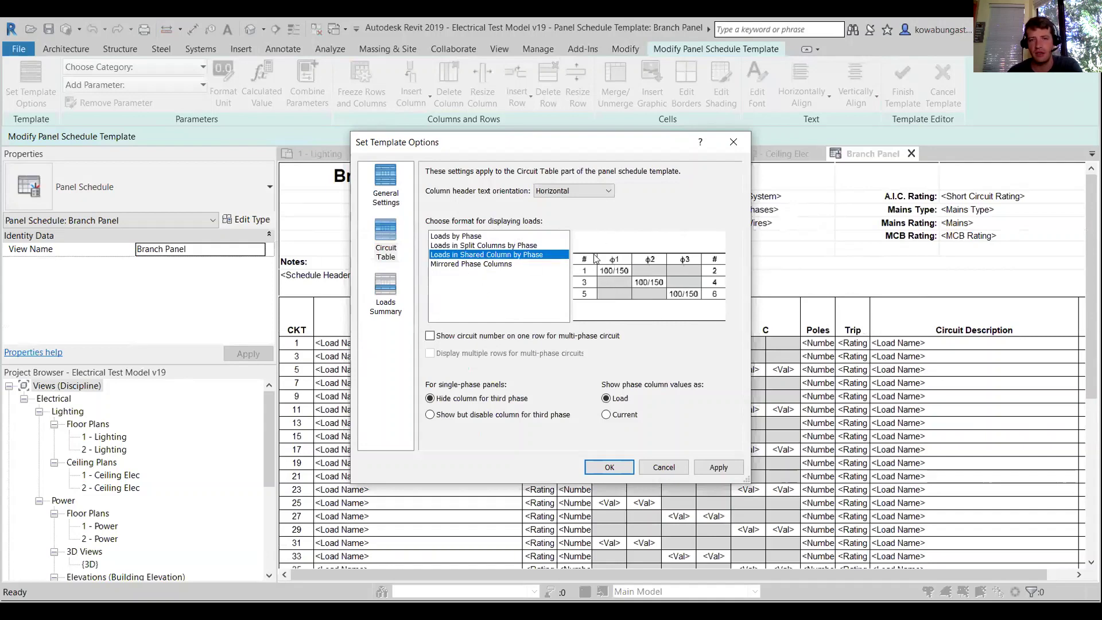
pyautogui.click(501, 246)
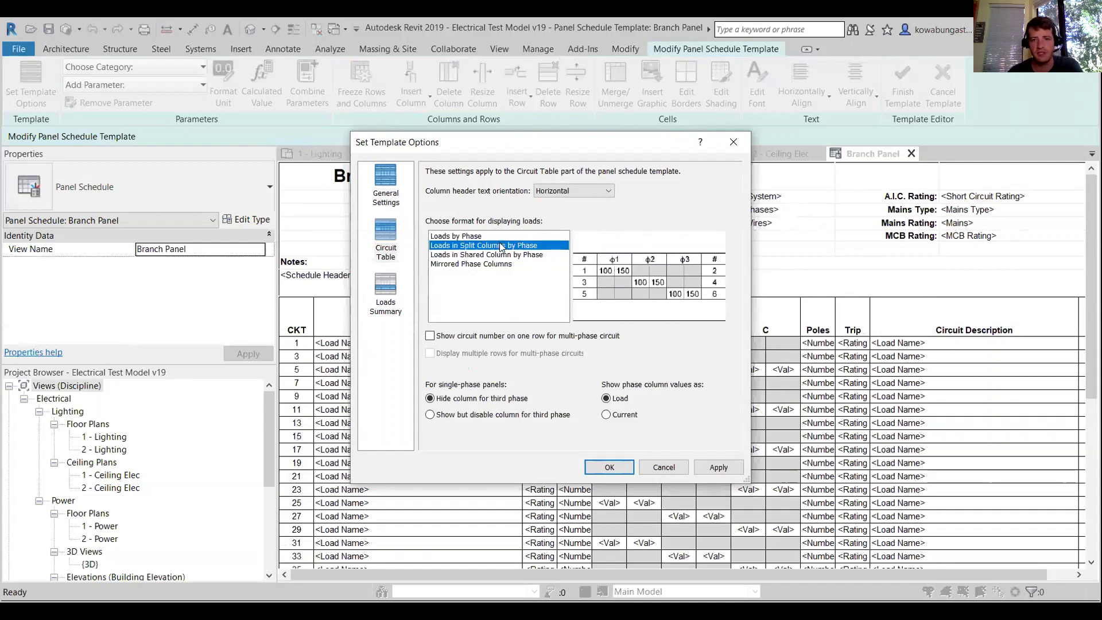
pyautogui.click(501, 255)
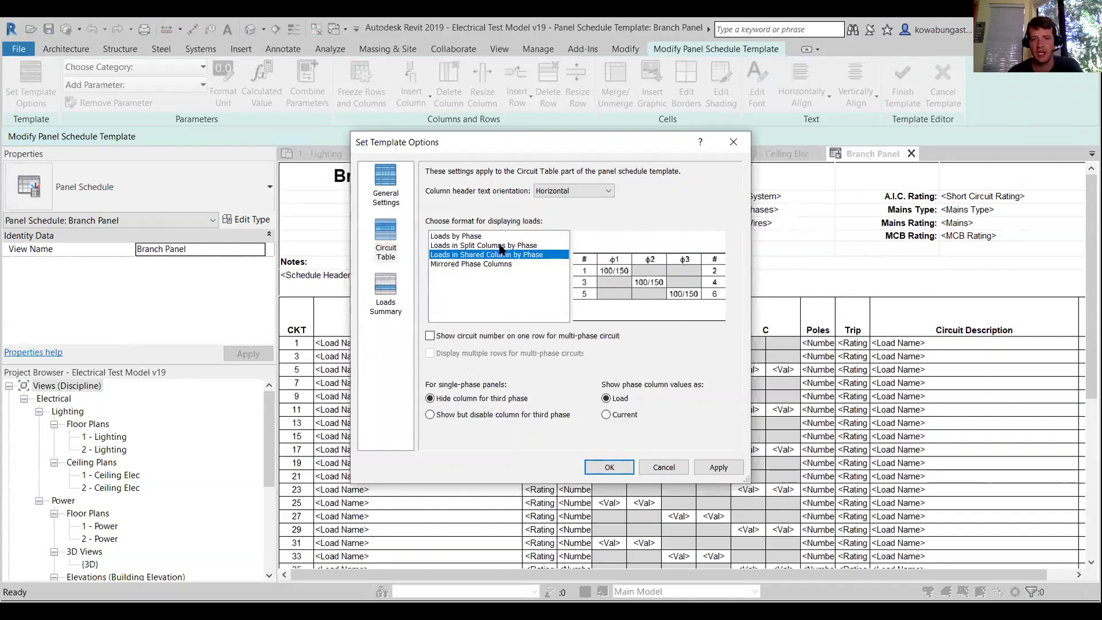
pyautogui.click(502, 247)
pyautogui.click(494, 265)
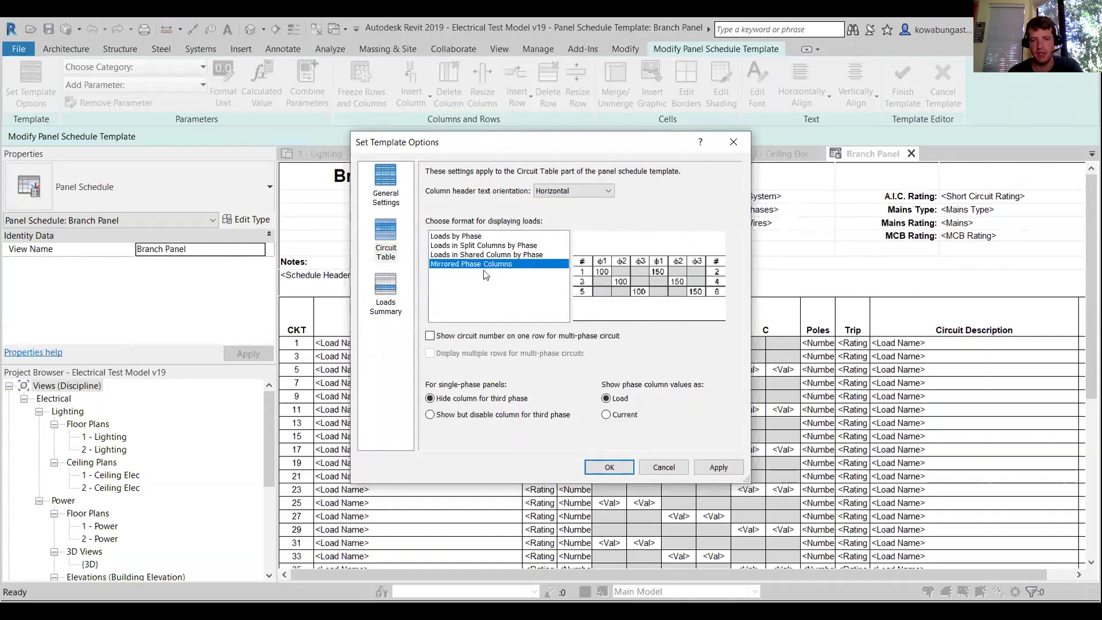
pyautogui.click(498, 246)
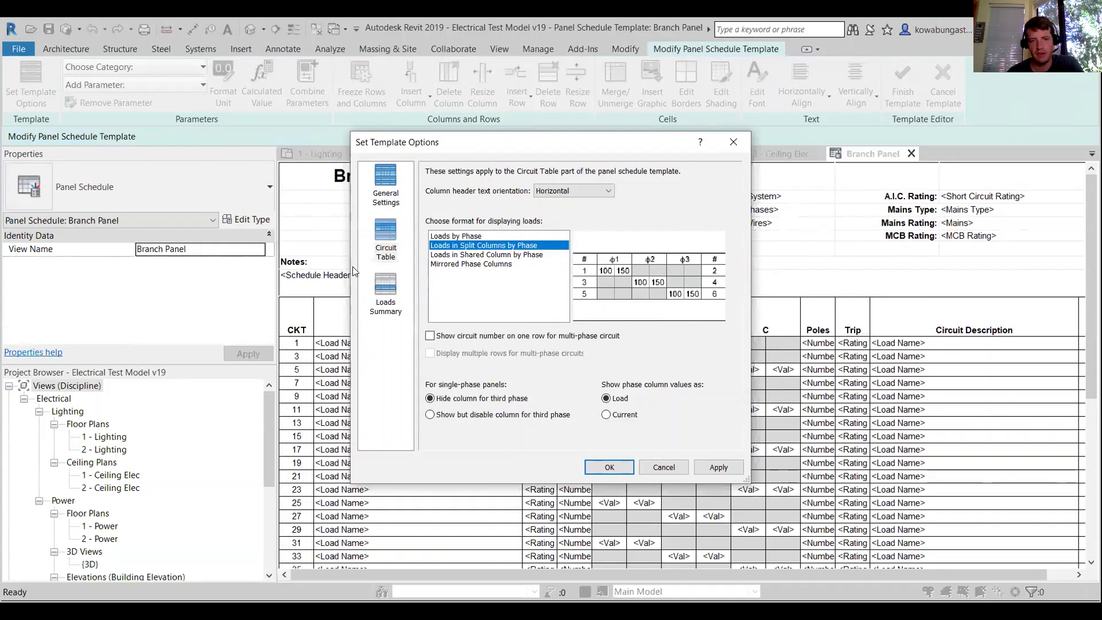
pyautogui.click(372, 285)
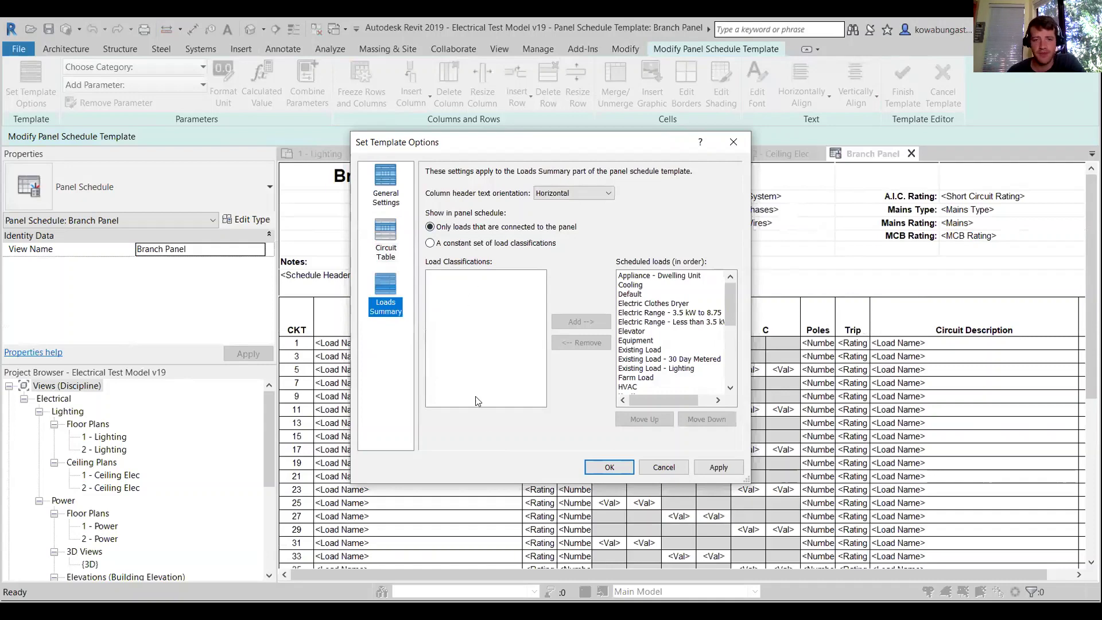
pyautogui.click(599, 468)
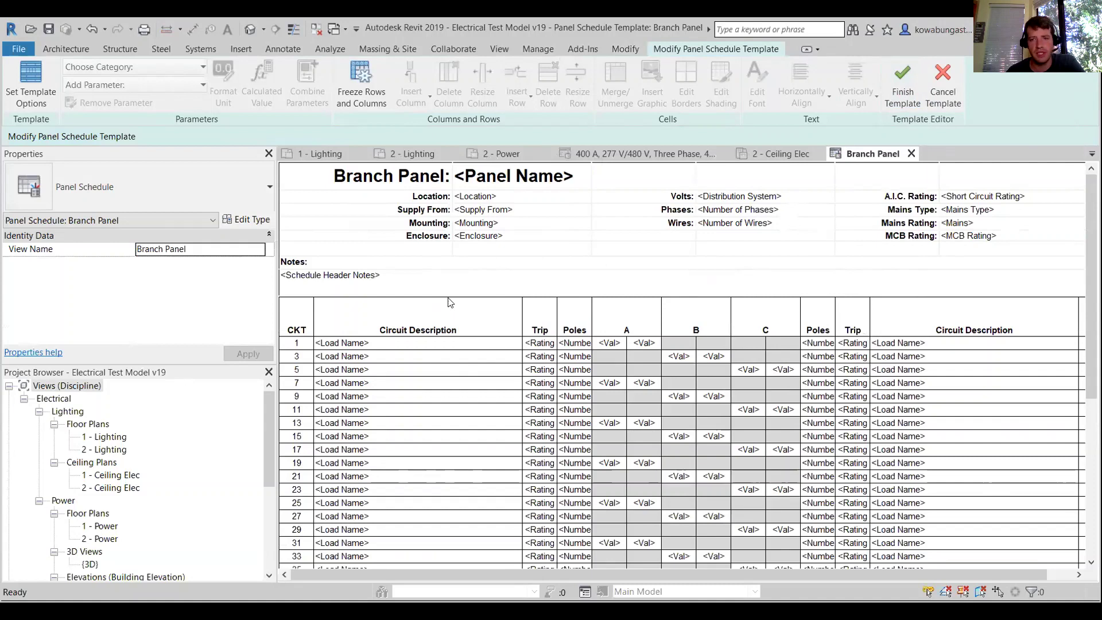
pyautogui.scroll(-1, 451, 302)
pyautogui.scroll(1, 463, 286)
pyautogui.click(511, 198)
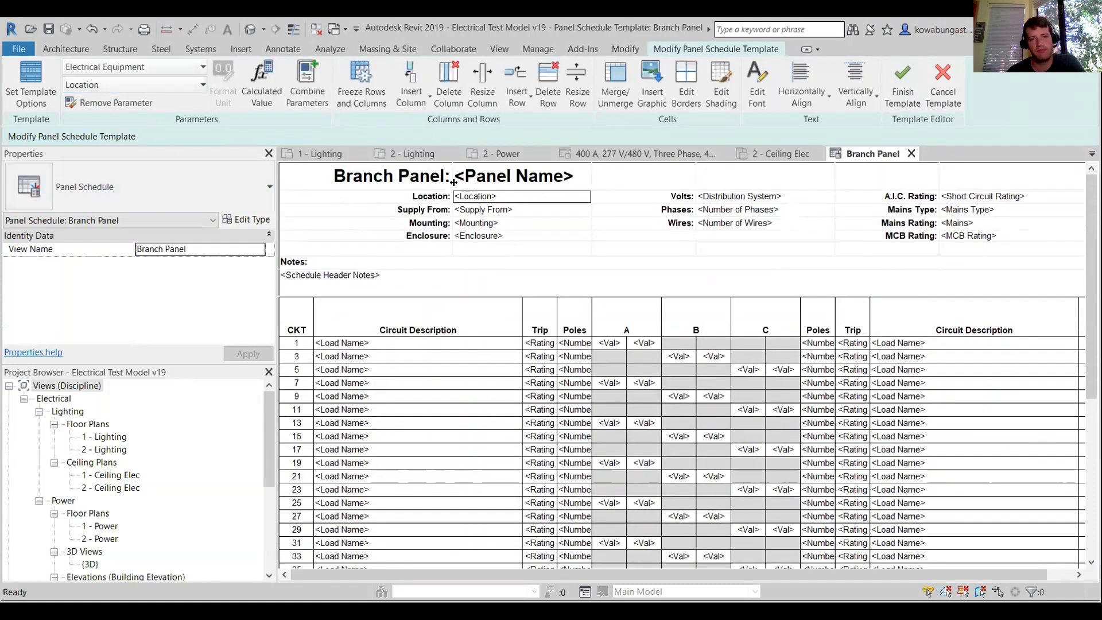
pyautogui.click(524, 210)
pyautogui.click(533, 223)
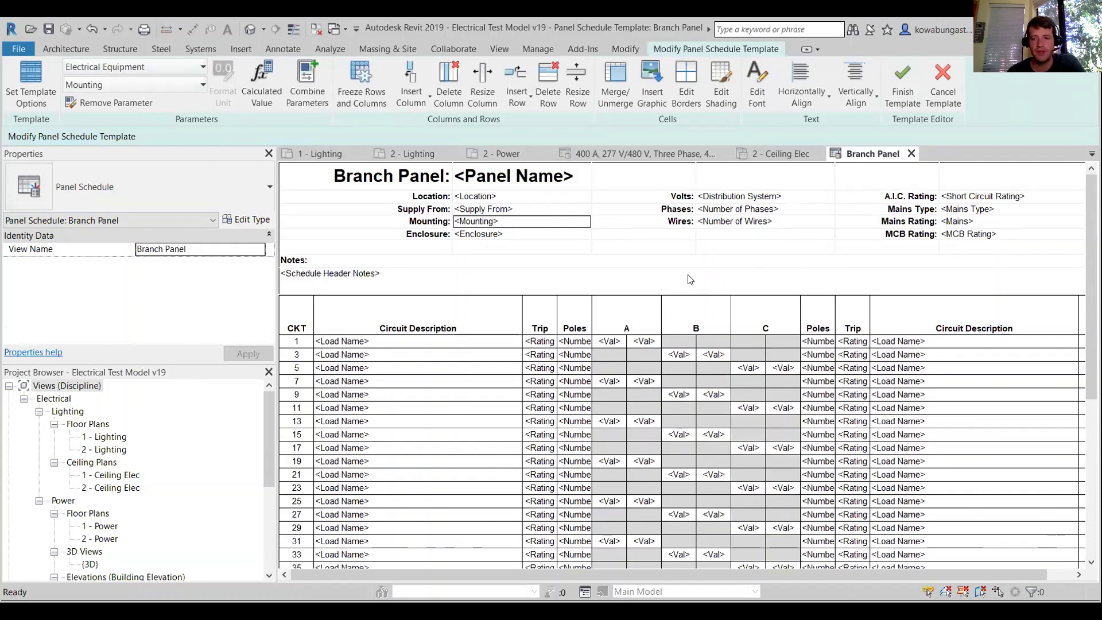
pyautogui.scroll(-4, 689, 279)
pyautogui.scroll(-5, 805, 409)
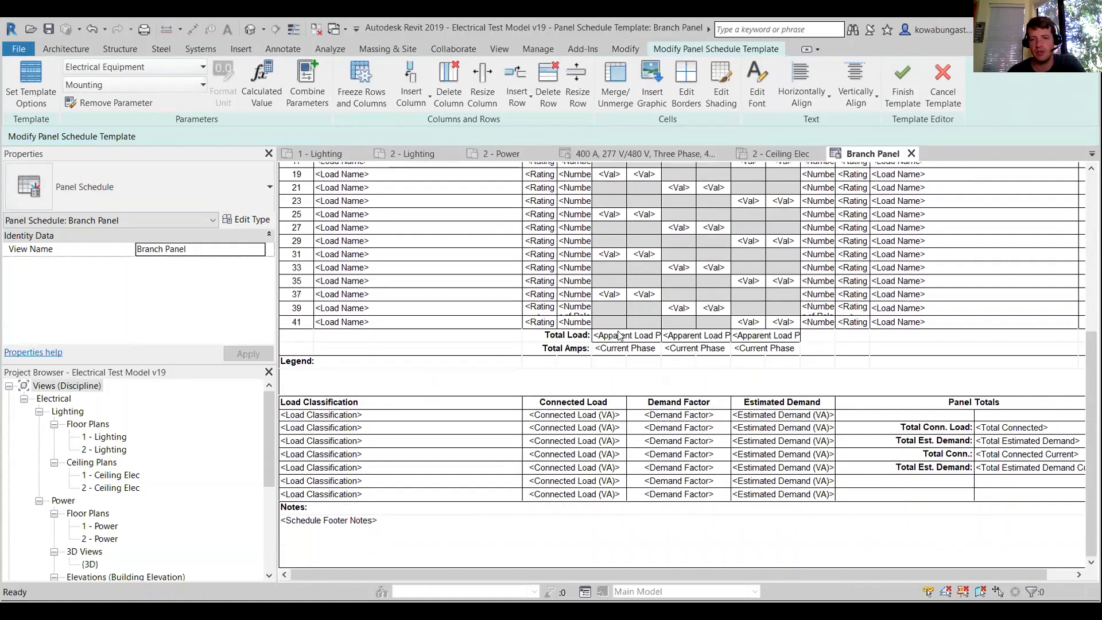
pyautogui.scroll(8, 649, 338)
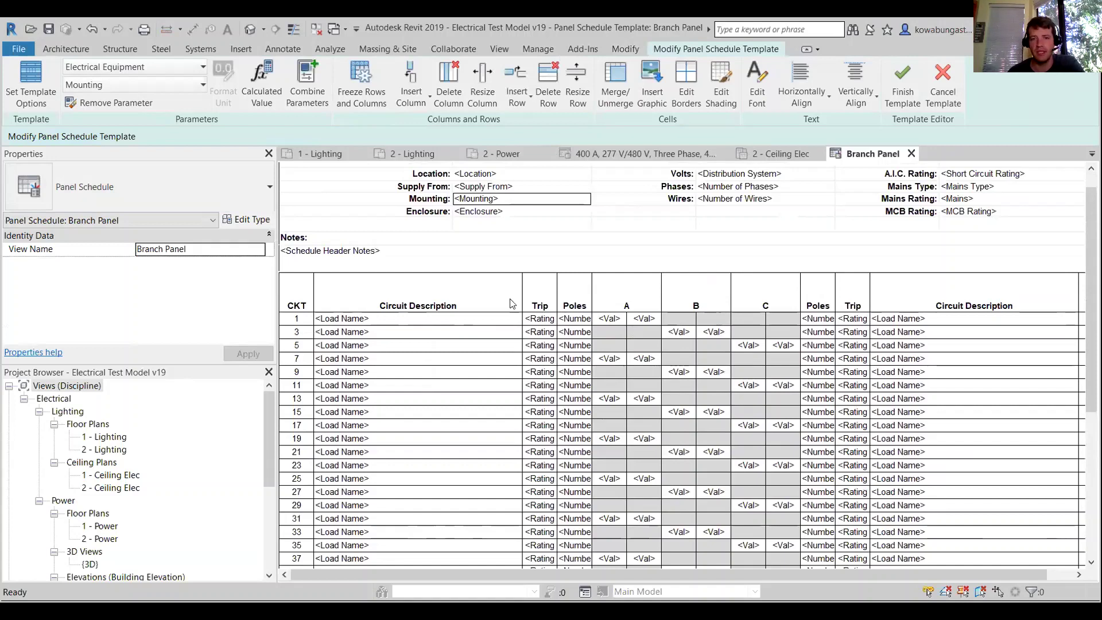
# Finish the template, reapply Branch Panel (Default) to LP1's schedule, and show the 2 - Power plan.
pyautogui.click(900, 94)
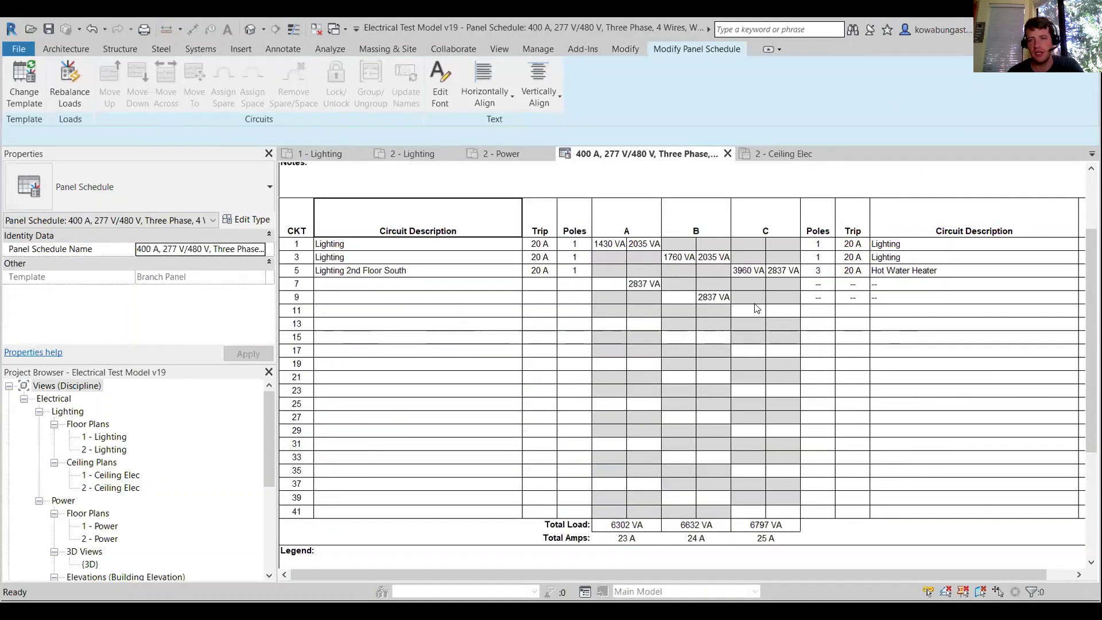
pyautogui.scroll(3, 356, 327)
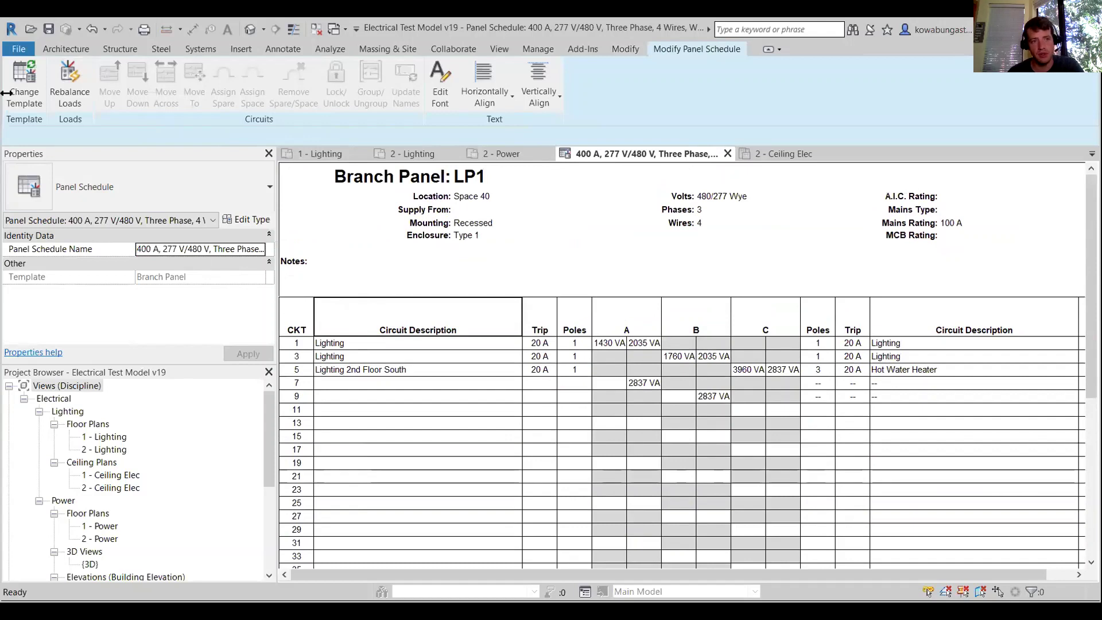
pyautogui.click(23, 84)
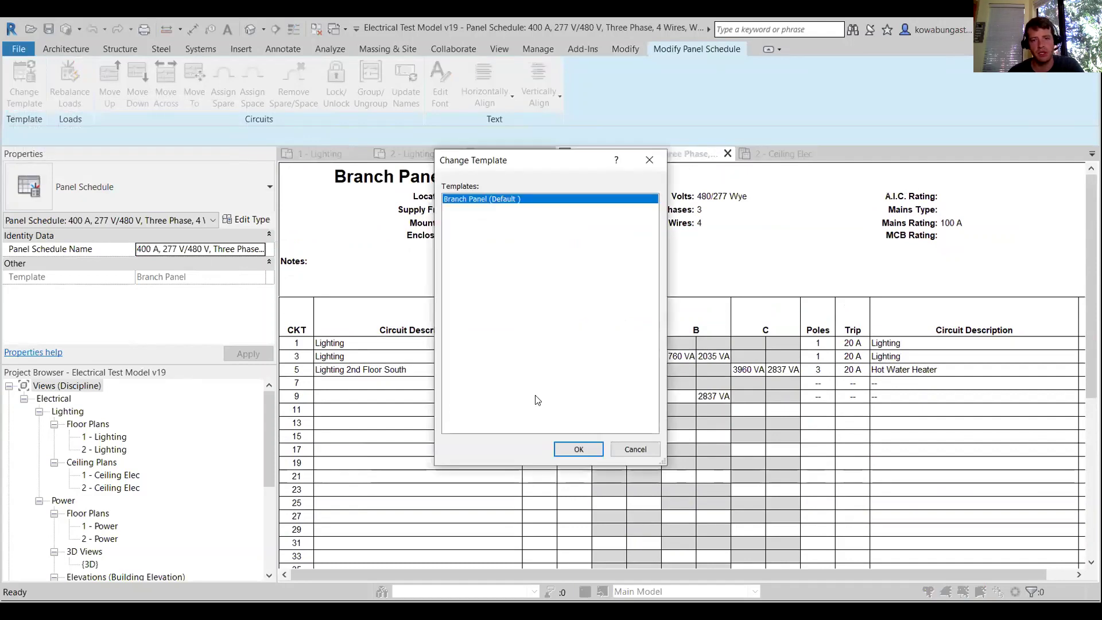
pyautogui.click(571, 448)
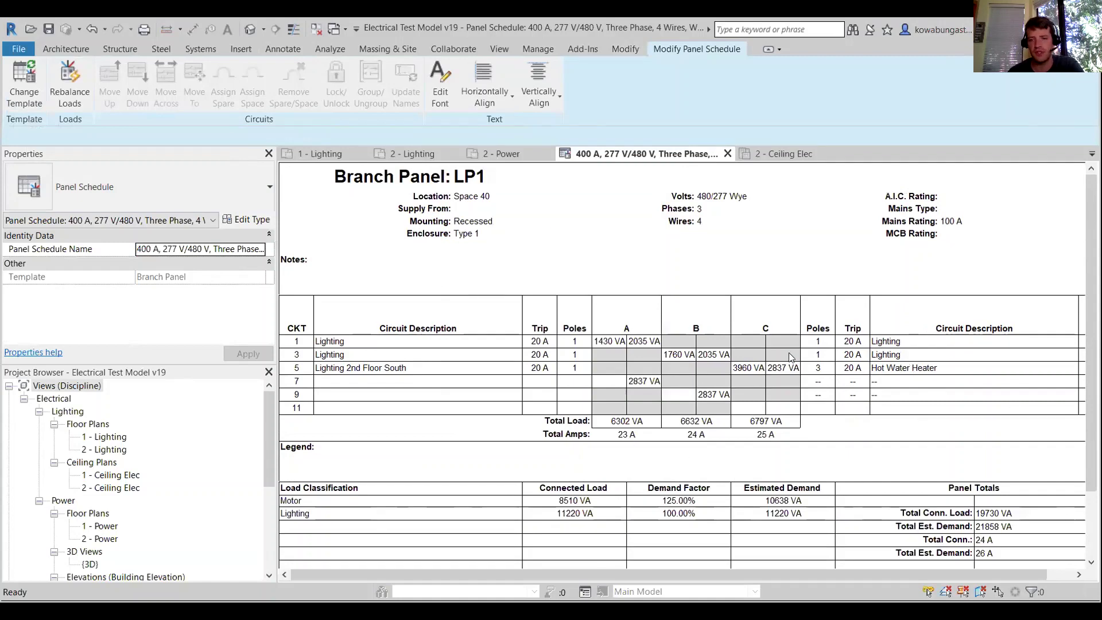
pyautogui.click(495, 153)
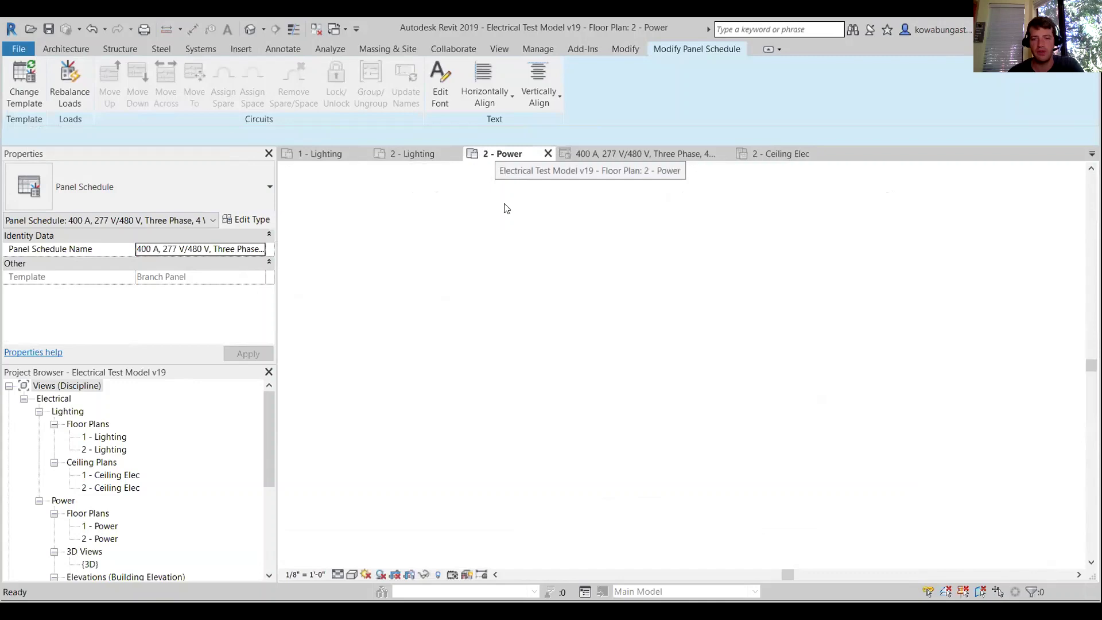
# Select panel LP1 and set Max #1 Pole Breakers to 42 and Mains to 400.
pyautogui.moveTo(555, 329); pyautogui.dragTo(608, 529, button='middle')
pyautogui.click(593, 423)
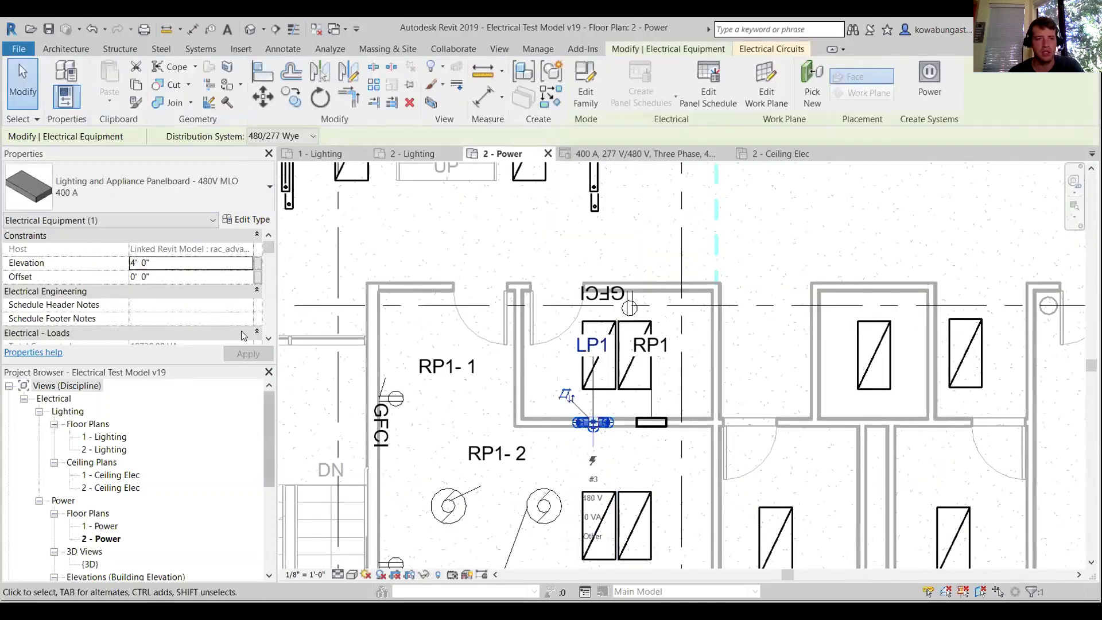
pyautogui.scroll(-10, 224, 295)
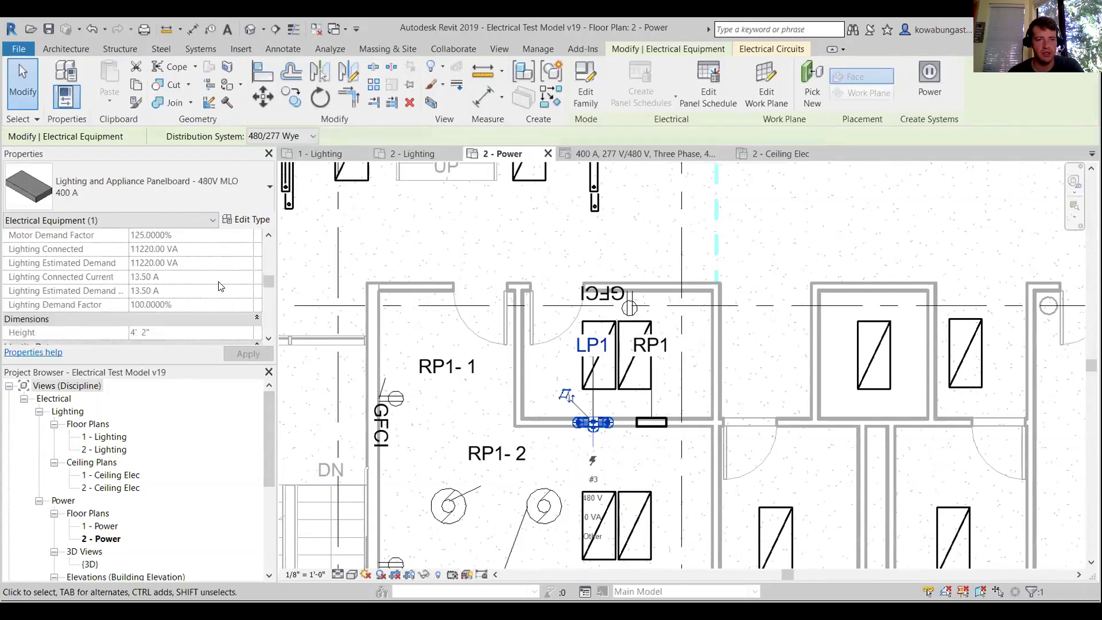
pyautogui.scroll(-8, 221, 286)
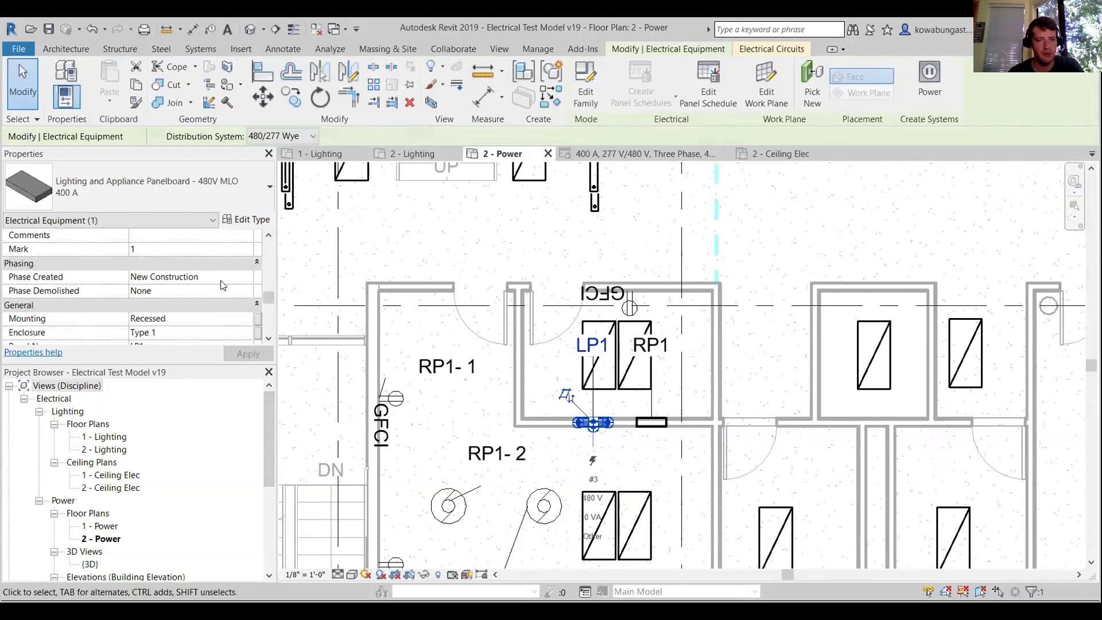
pyautogui.scroll(-6, 223, 285)
pyautogui.click(178, 290)
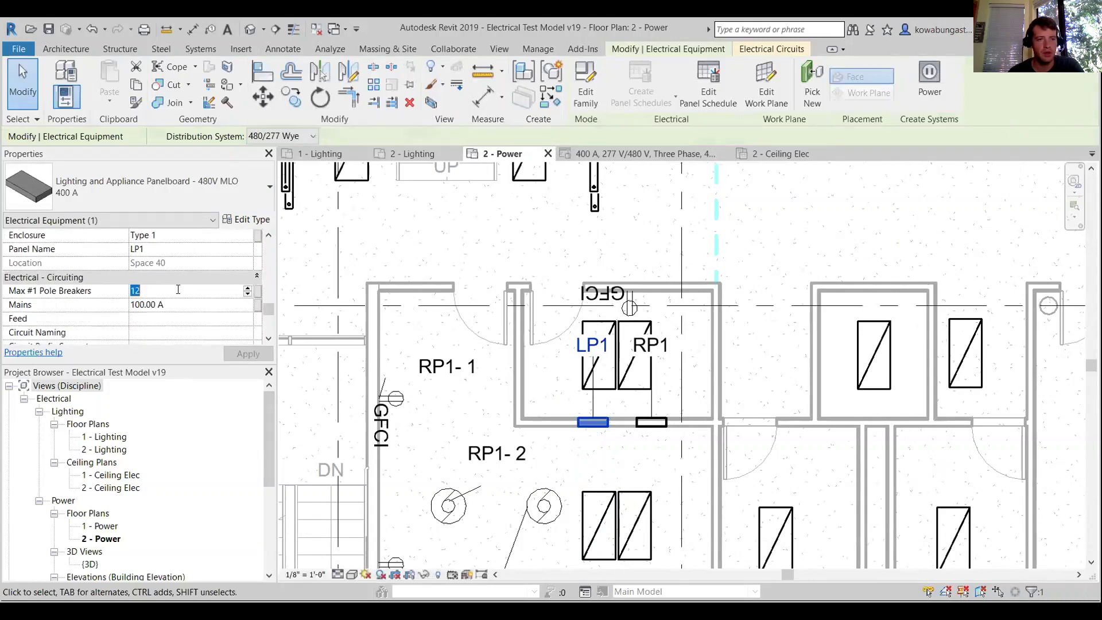
pyautogui.write('42')
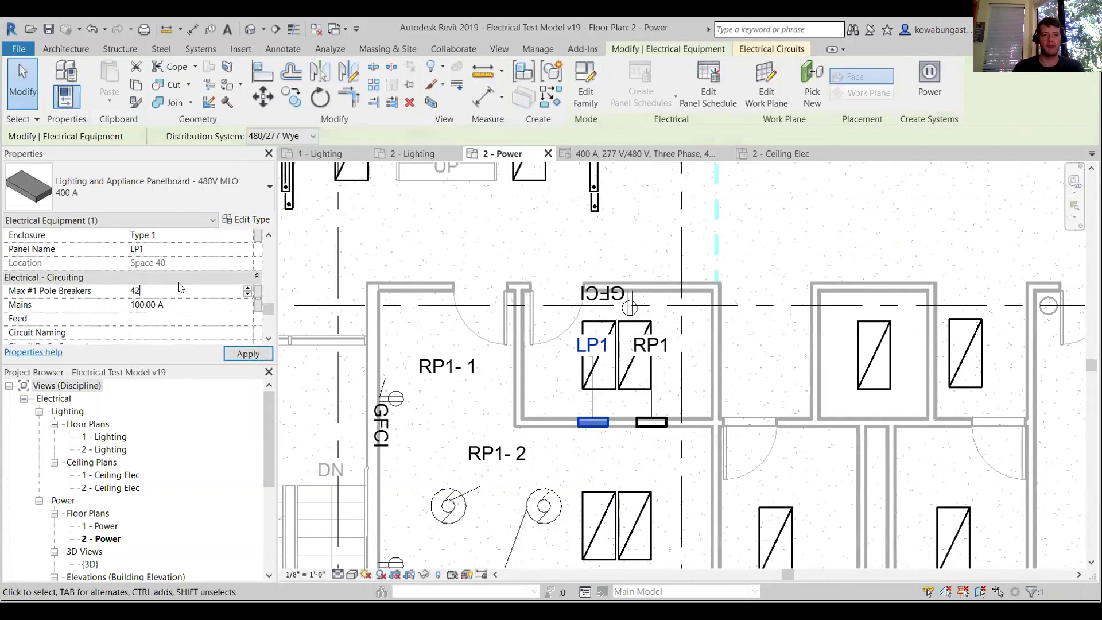
pyautogui.click(192, 305)
pyautogui.write('4')
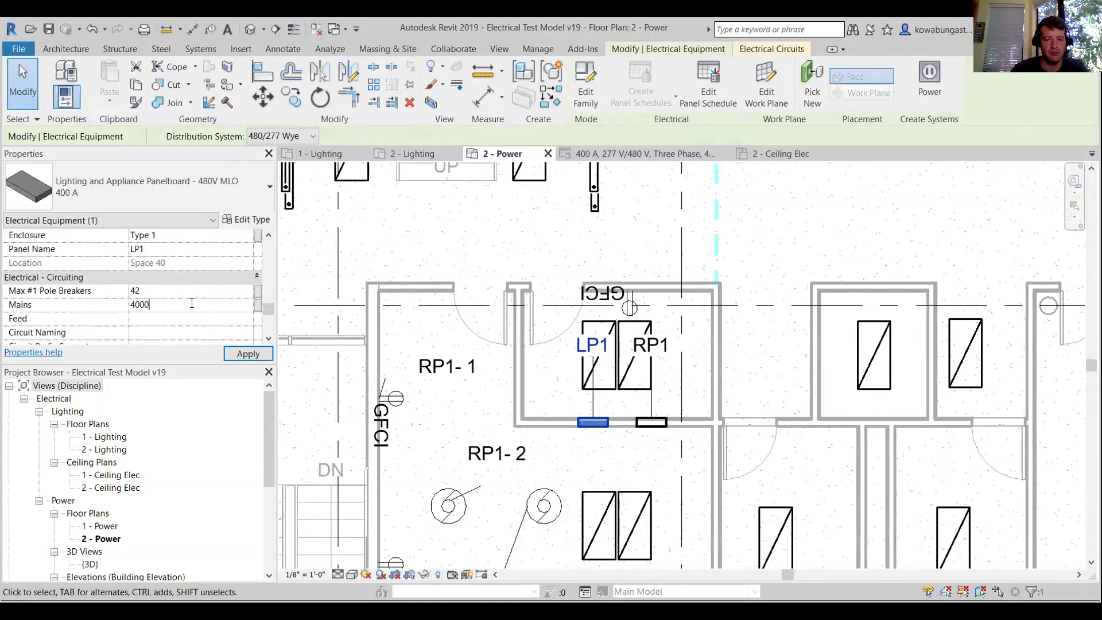
pyautogui.write('00')
pyautogui.press('Return')
# Set LP1's Short Circuit Rating to 18000, then deselect the panel.
pyautogui.scroll(-3, 270, 310)
pyautogui.moveTo(270, 313); pyautogui.dragTo(270, 321)
pyautogui.click(171, 273)
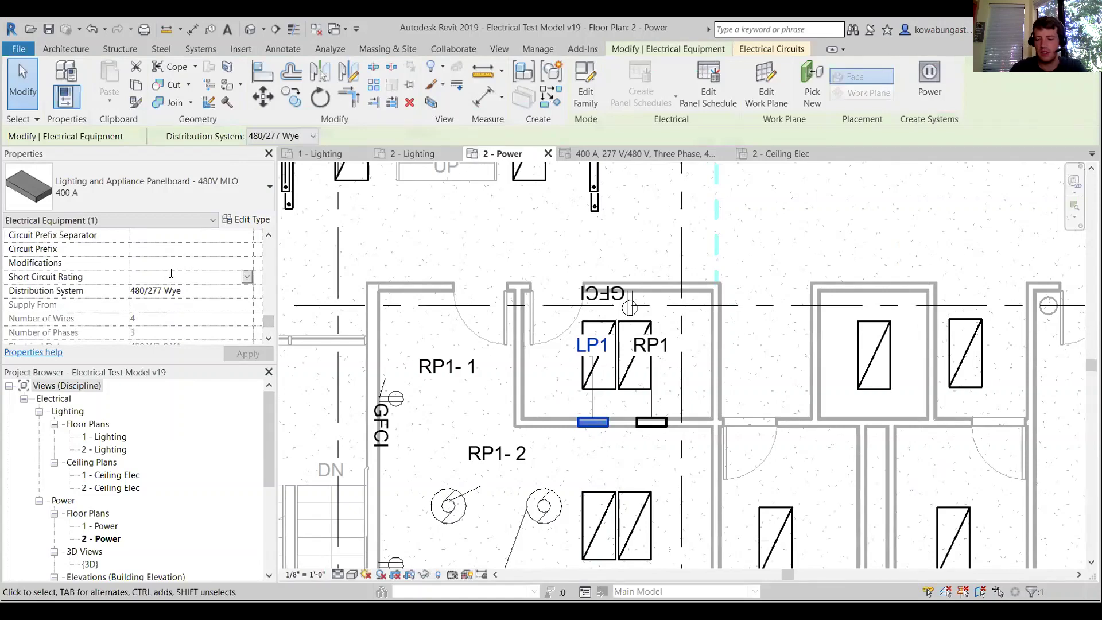
pyautogui.write('180')
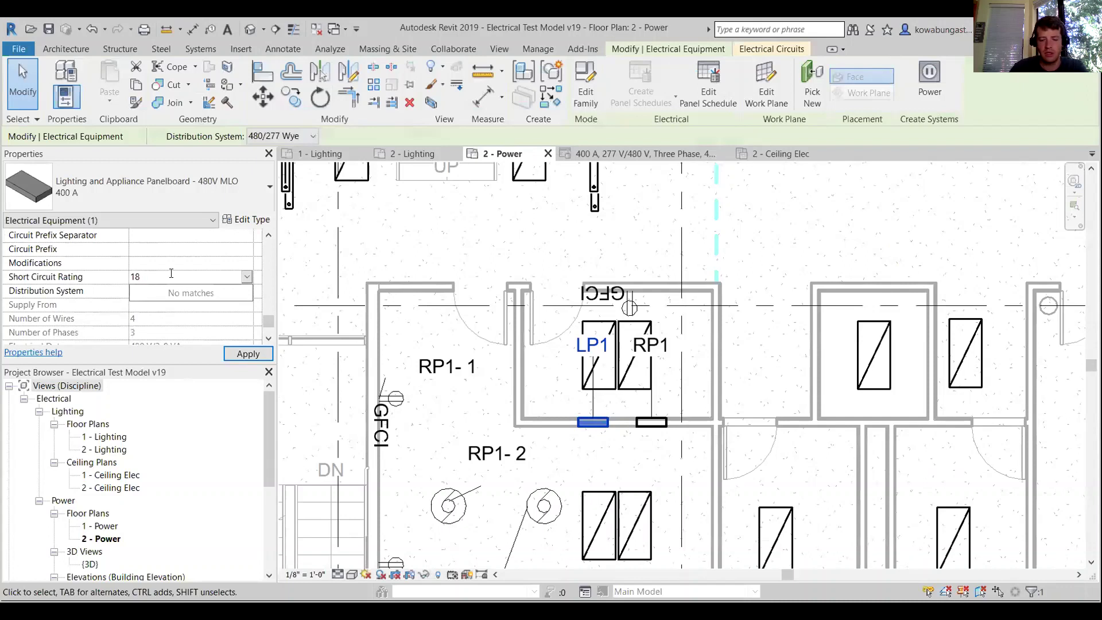
pyautogui.write('00')
pyautogui.press('Return')
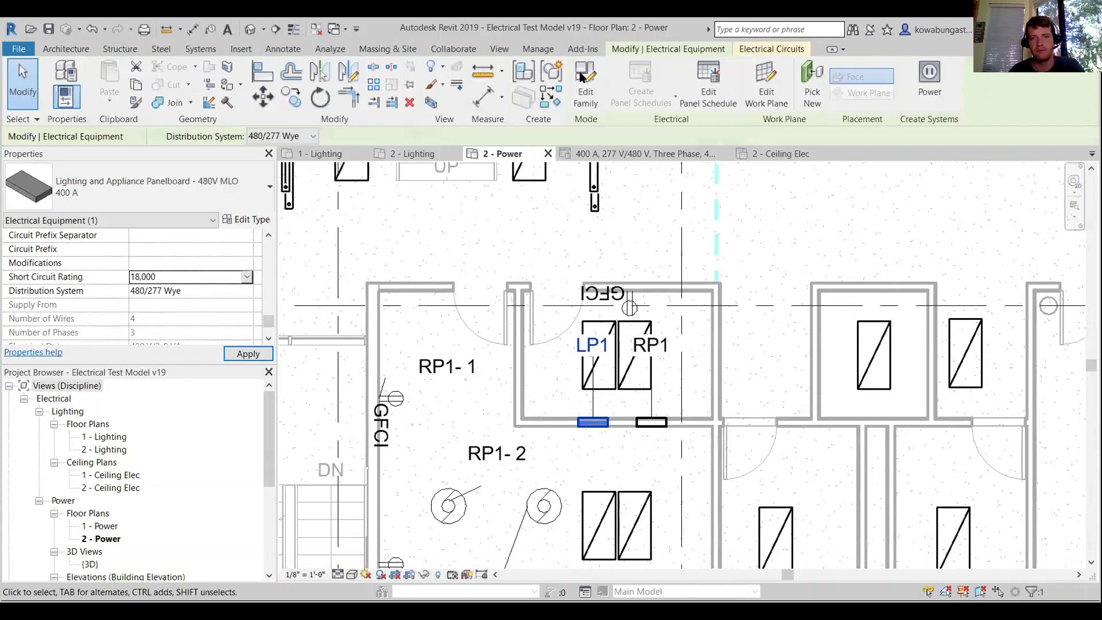
pyautogui.click(687, 231)
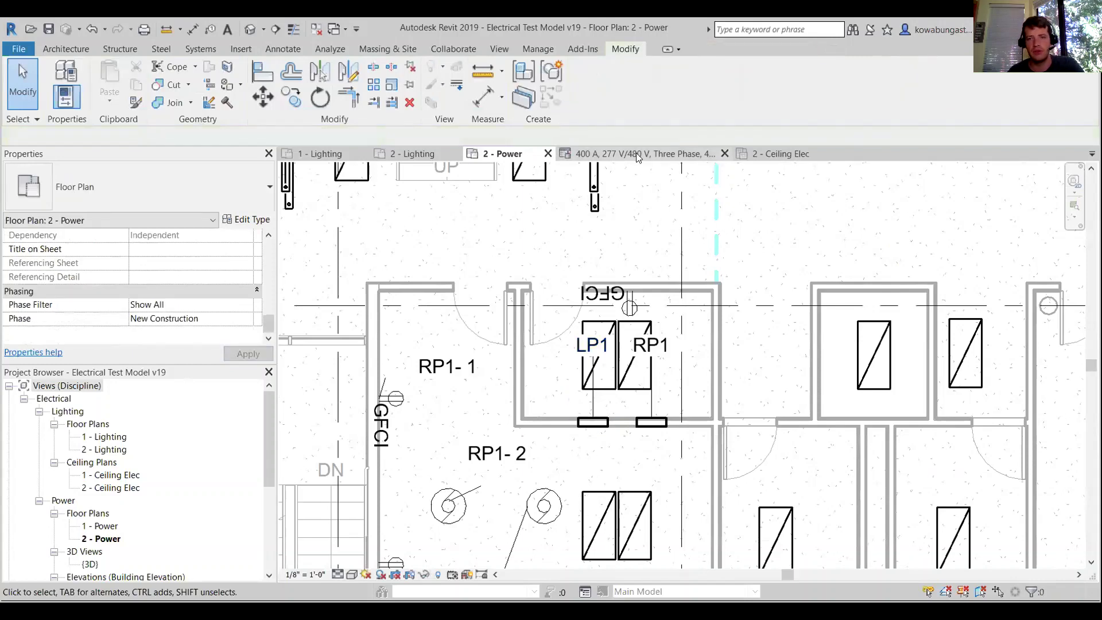
# Review the 400 A LP1 panel schedule with 18,000 A.I.C., then expand Sheets (all).
pyautogui.click(636, 153)
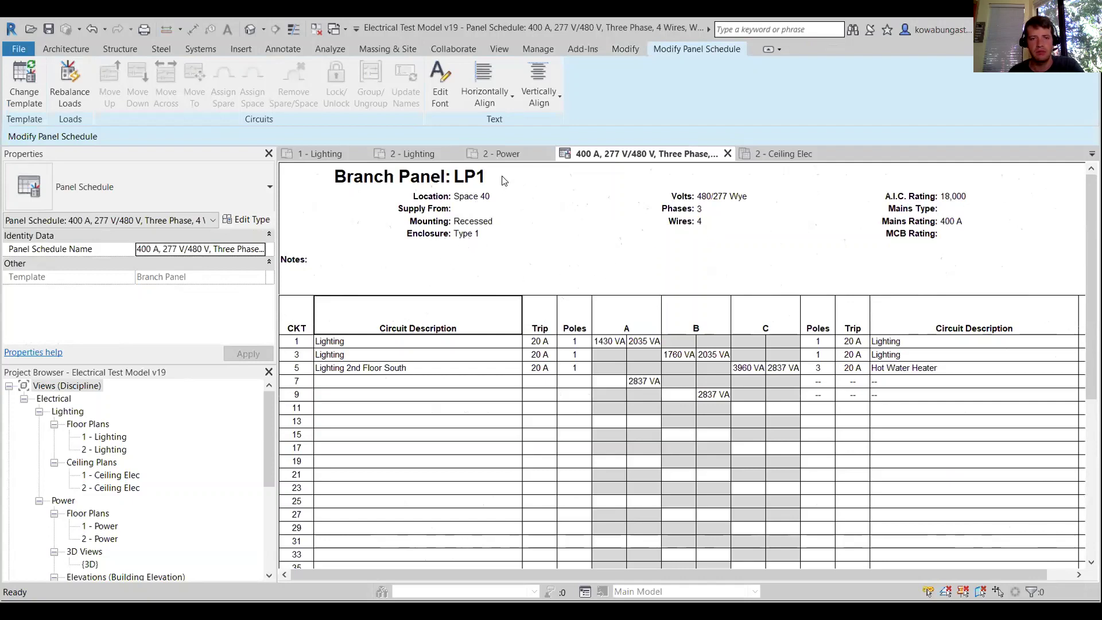
pyautogui.click(479, 198)
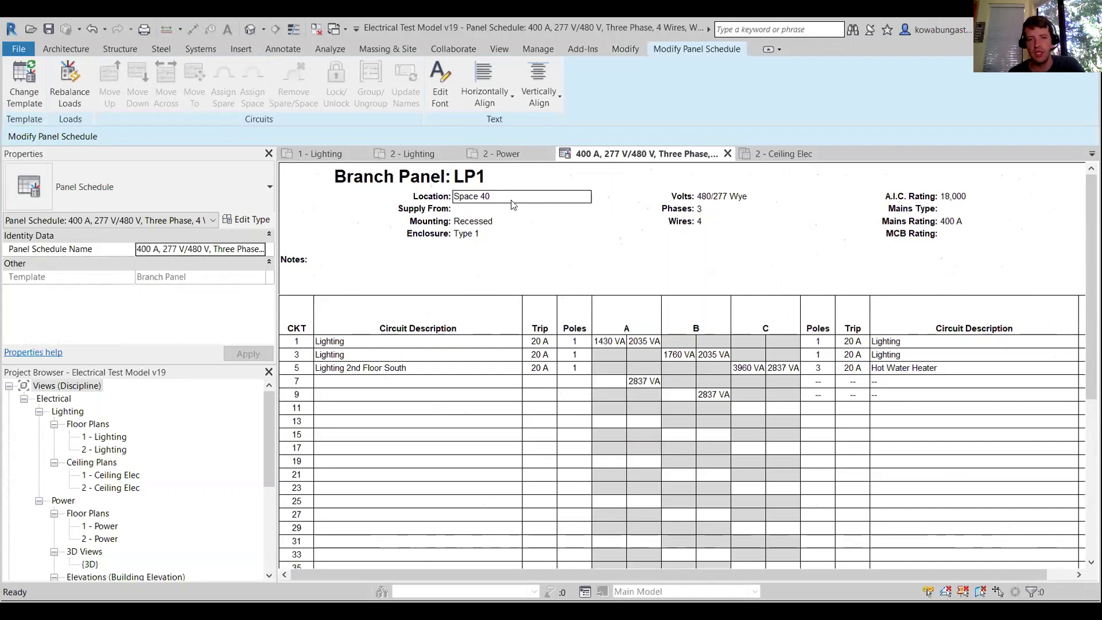
pyautogui.scroll(-3, 575, 228)
pyautogui.scroll(-3, 919, 397)
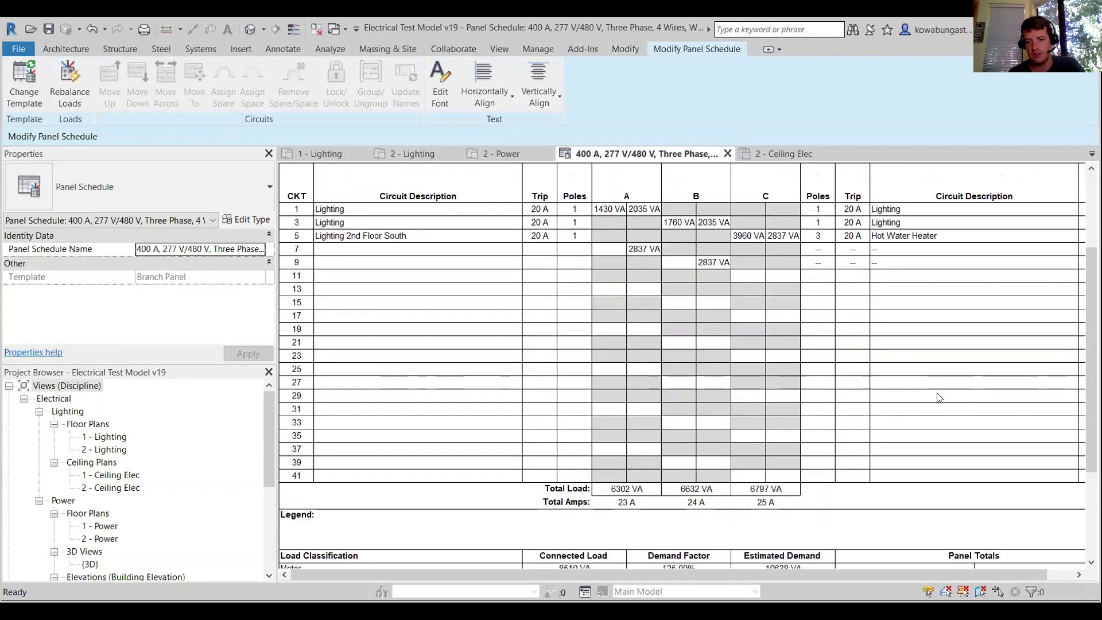
pyautogui.scroll(-6, 873, 411)
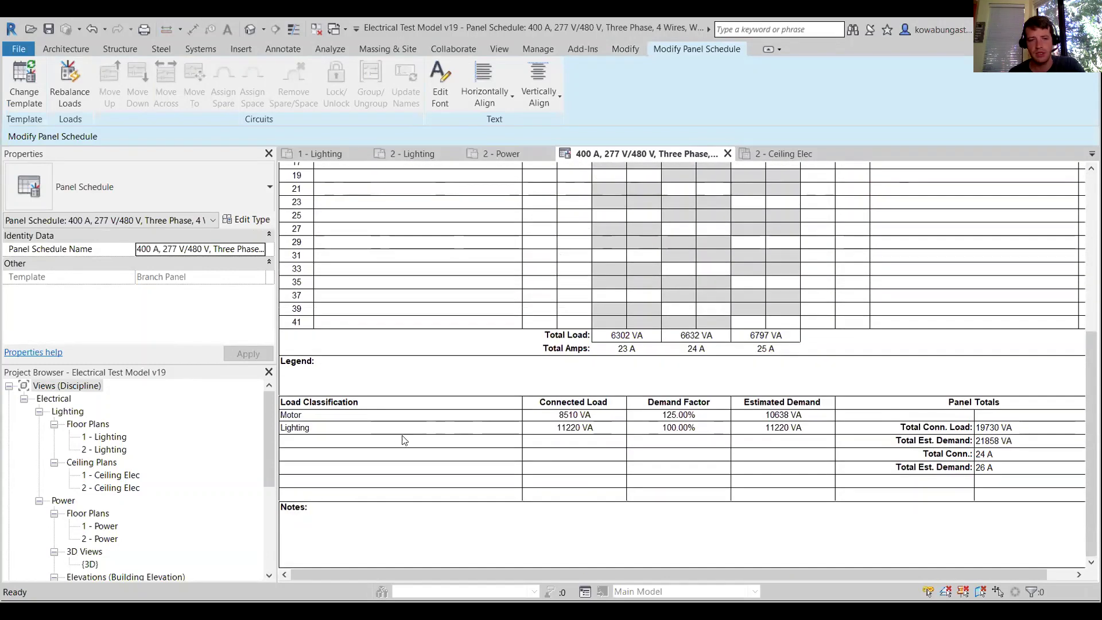
pyautogui.scroll(9, 723, 459)
pyautogui.scroll(4, 719, 448)
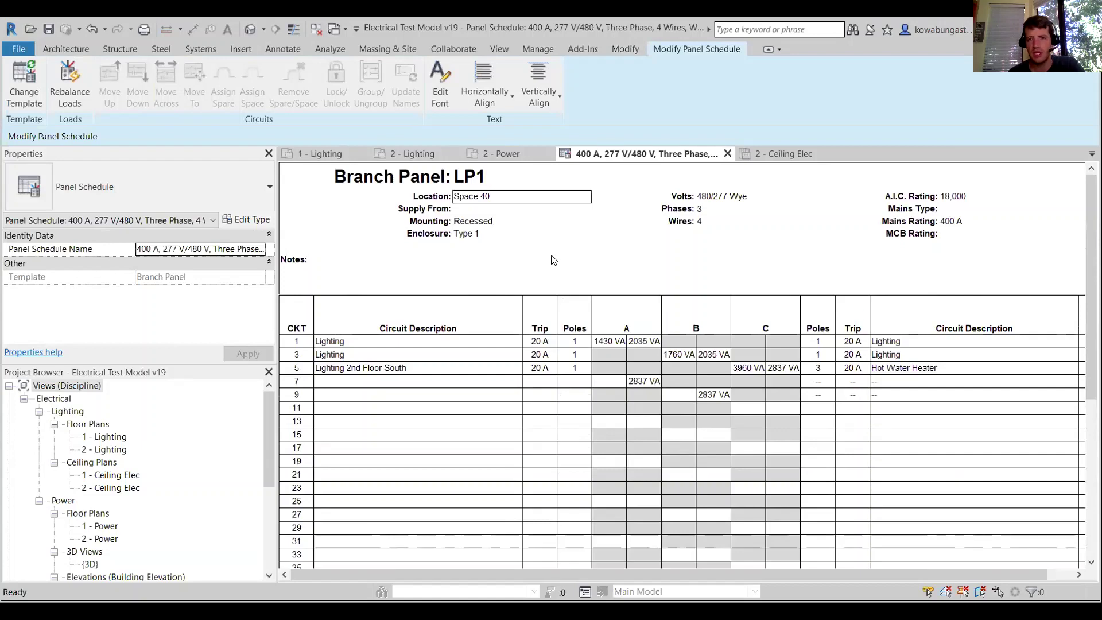
pyautogui.moveTo(269, 439); pyautogui.dragTo(270, 522)
pyautogui.click(9, 526)
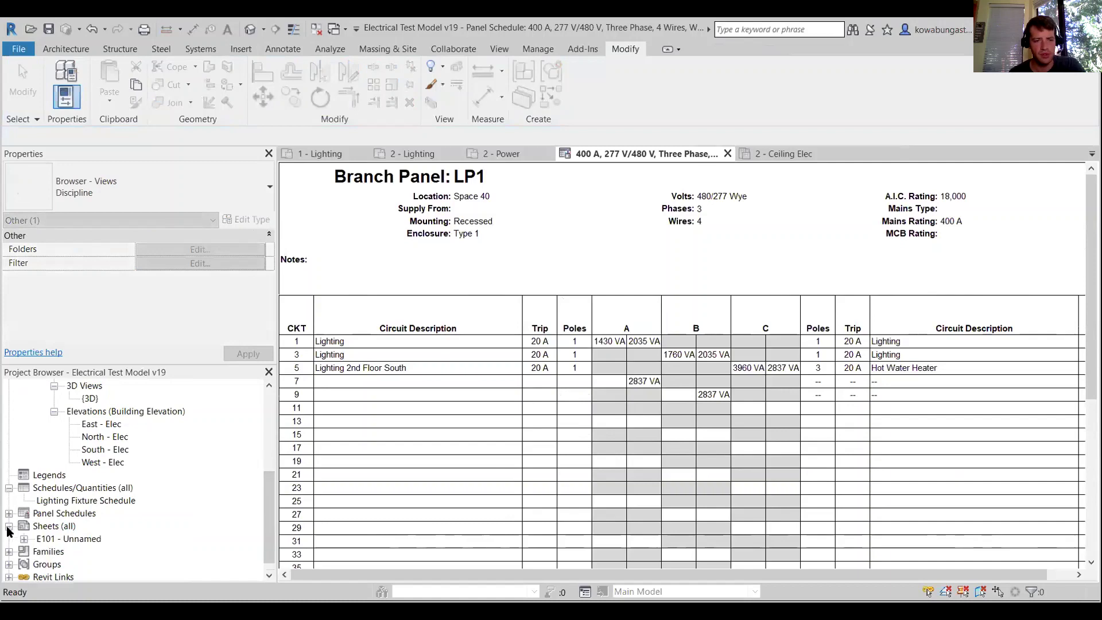
# Open sheet E101 and place the 400 A panel schedule below the fixture schedule.
pyautogui.doubleClick(36, 535)
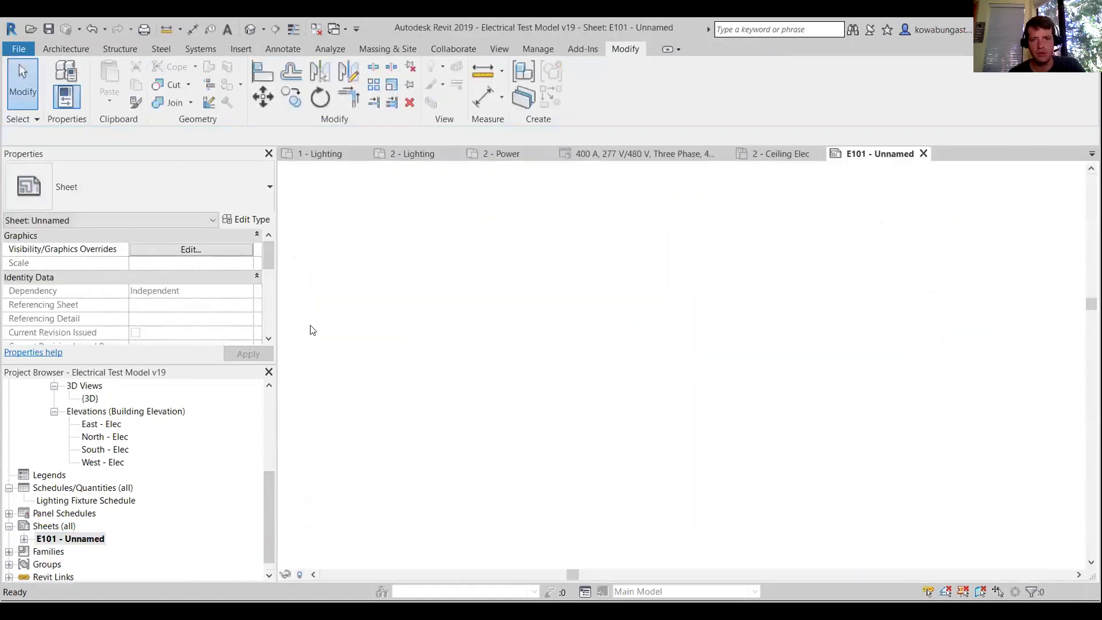
pyautogui.click(9, 513)
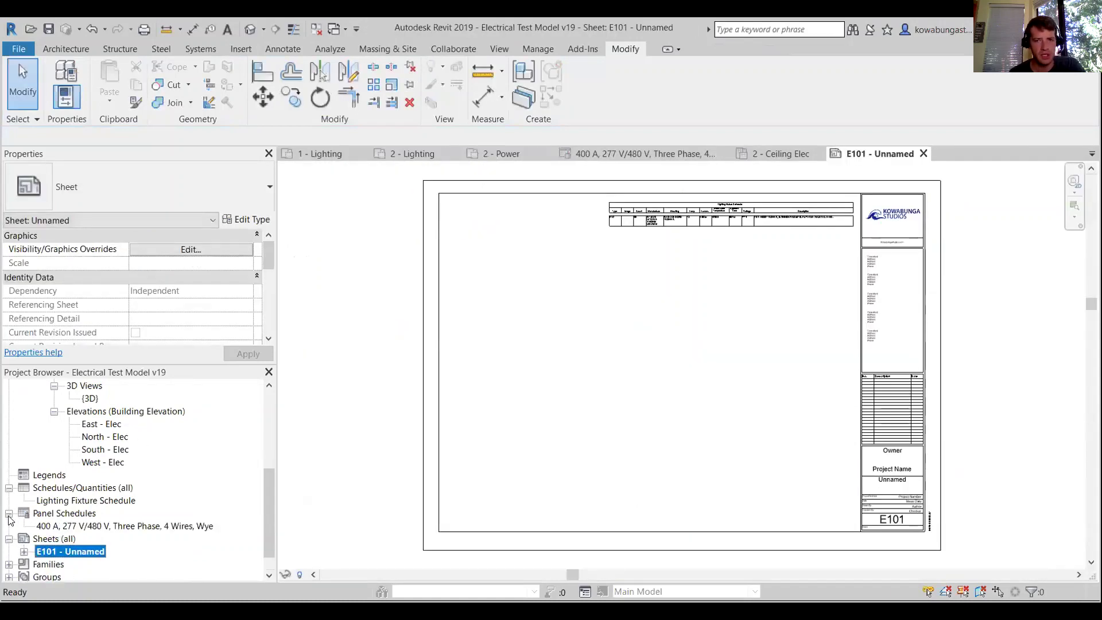
pyautogui.click(75, 526)
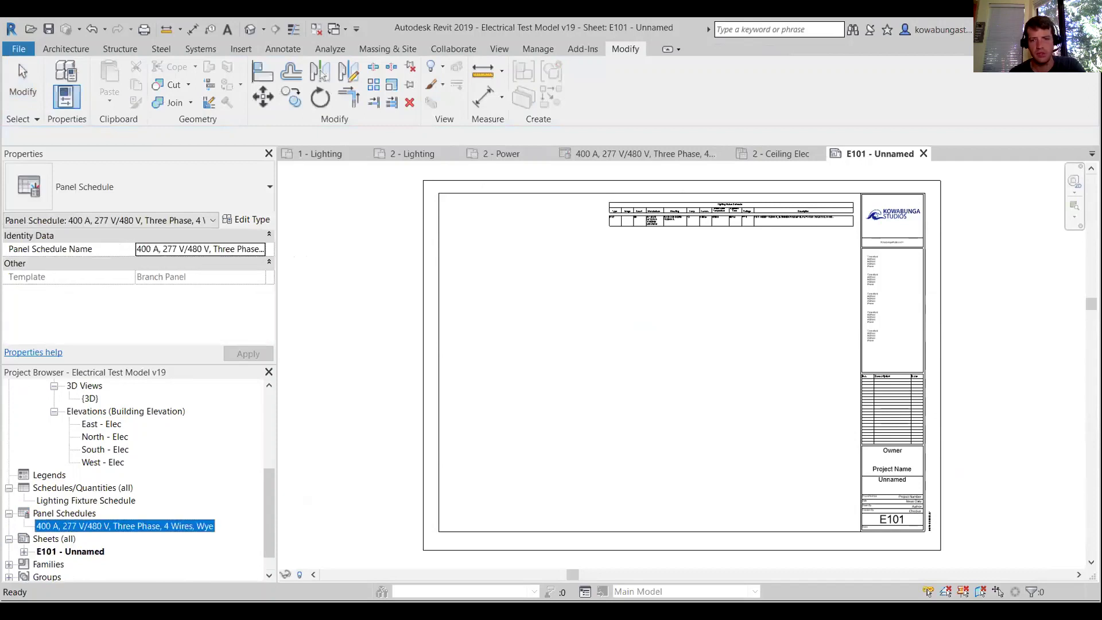
pyautogui.moveTo(74, 526); pyautogui.dragTo(597, 384)
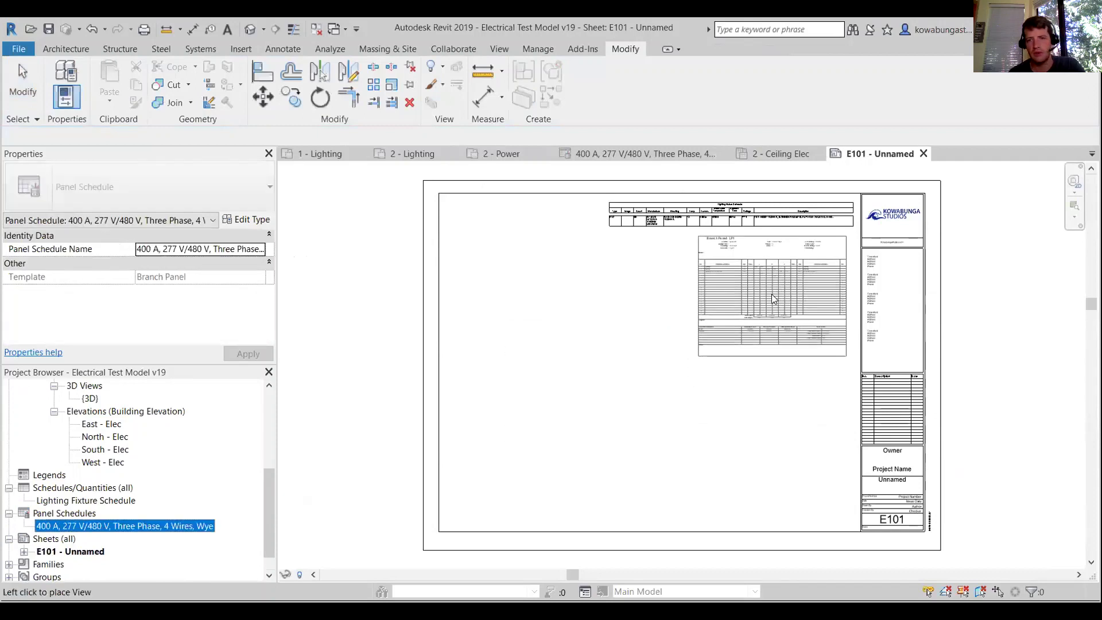
pyautogui.click(771, 294)
pyautogui.press('Escape')
# Rename the 400 A panel schedule to 'Panel LP1'.
pyautogui.click(96, 528)
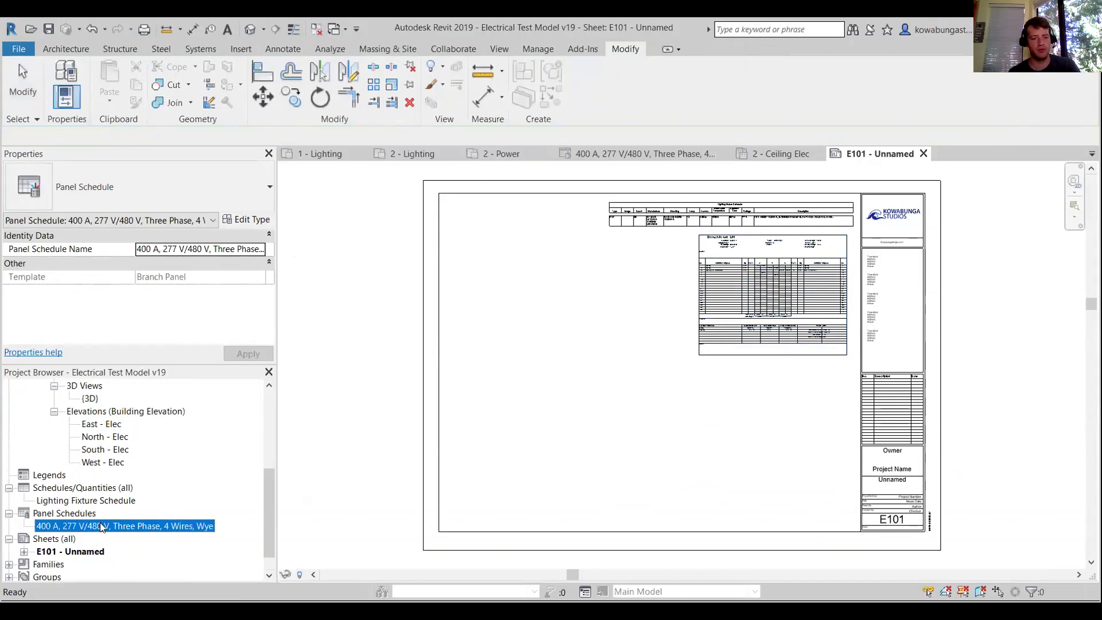
pyautogui.click(100, 525)
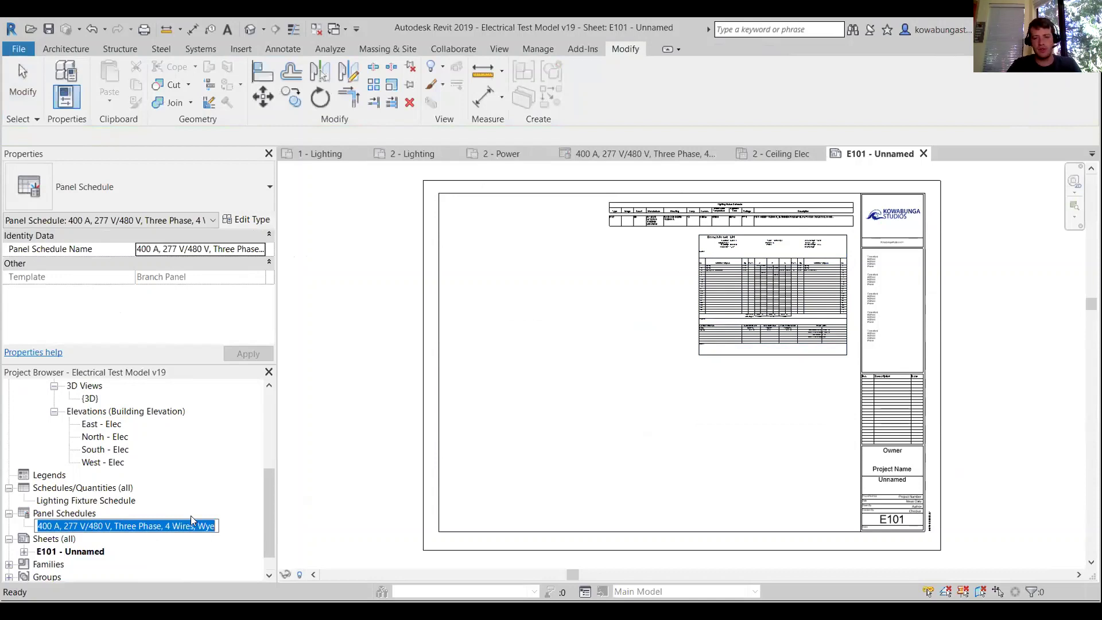
pyautogui.write('Panel LP1')
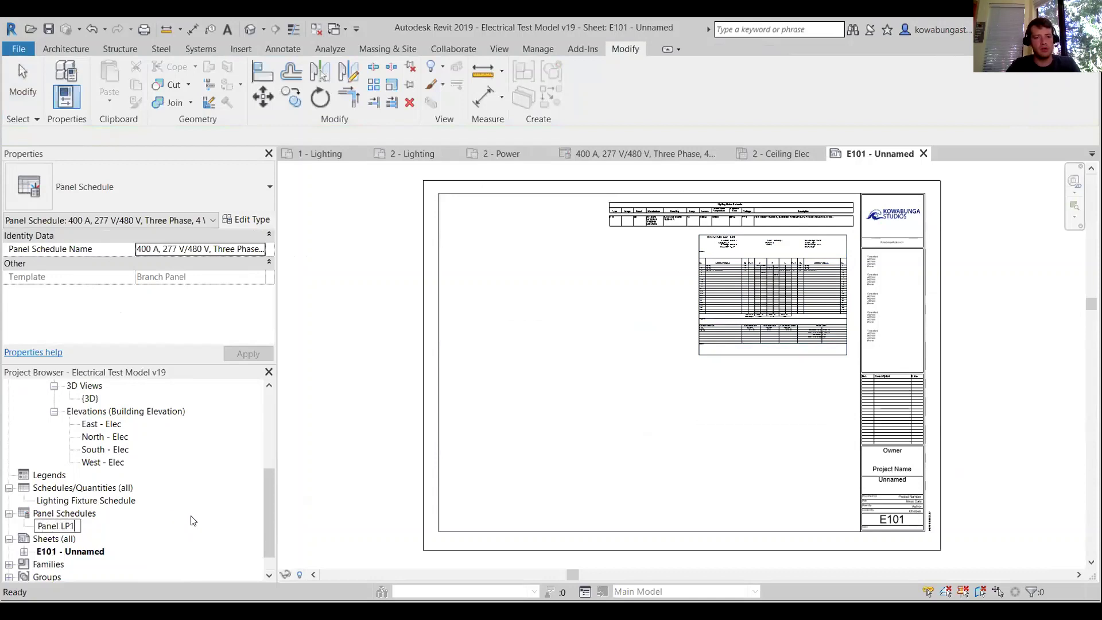
pyautogui.press('Return')
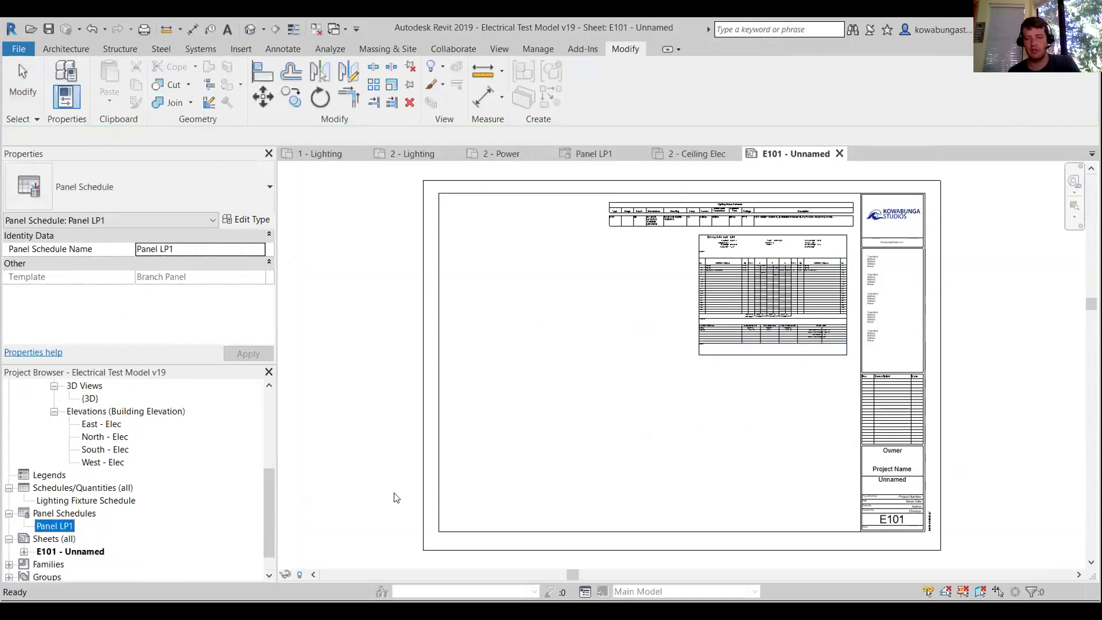
pyautogui.click(407, 501)
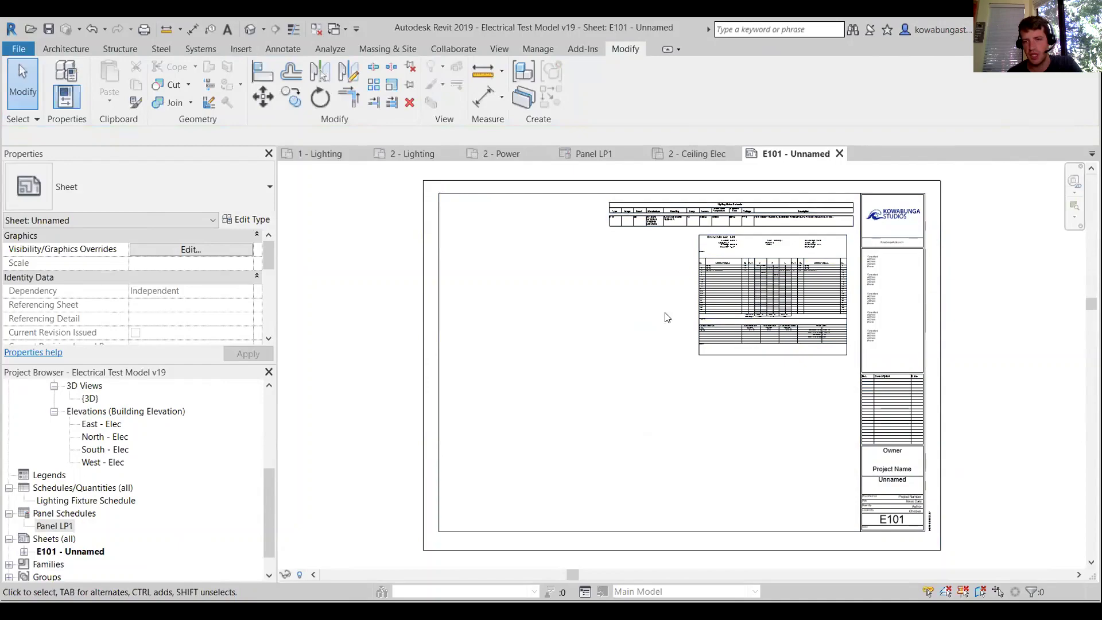
# Frame the LP1 schedule on sheet E101 and open the Panel LP1 schedule view.
pyautogui.scroll(3, 746, 312)
pyautogui.moveTo(837, 328); pyautogui.dragTo(677, 384, button='middle')
pyautogui.scroll(2, 677, 385)
pyautogui.moveTo(745, 344); pyautogui.dragTo(744, 416, button='middle')
pyautogui.scroll(4, 745, 416)
pyautogui.moveTo(504, 305); pyautogui.dragTo(704, 258, button='middle')
pyautogui.scroll(-3, 704, 258)
pyautogui.moveTo(695, 413); pyautogui.dragTo(691, 260, button='middle')
pyautogui.scroll(-2, 691, 261)
pyautogui.moveTo(720, 302); pyautogui.dragTo(723, 412, button='middle')
pyautogui.scroll(2, 723, 412)
pyautogui.moveTo(411, 352); pyautogui.dragTo(491, 376, button='middle')
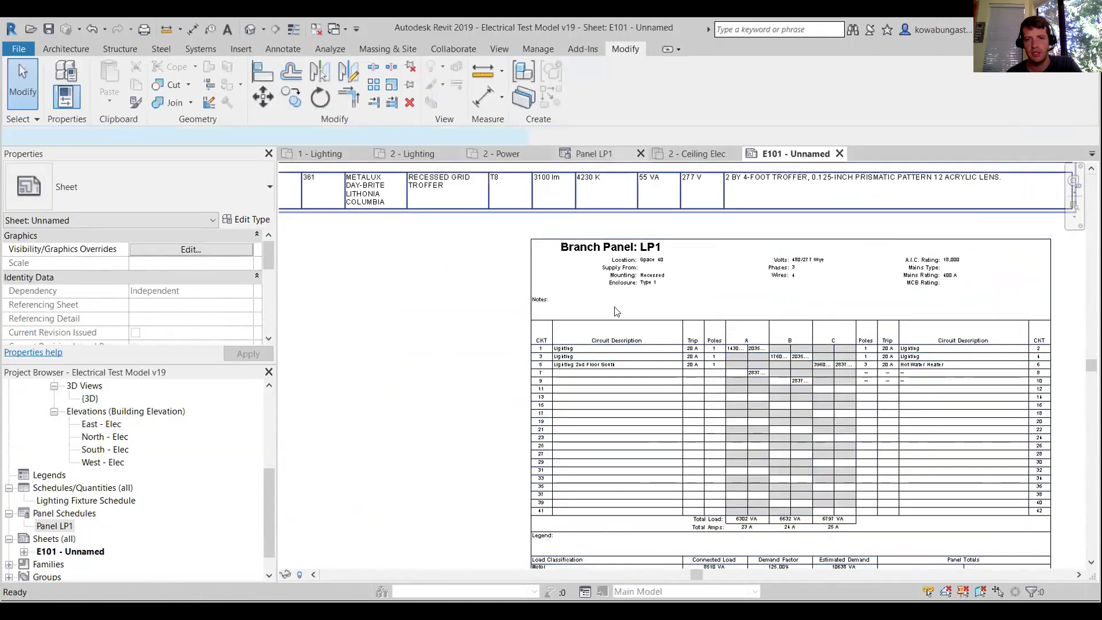
pyautogui.doubleClick(617, 313)
pyautogui.scroll(-2, 474, 402)
pyautogui.scroll(2, 475, 402)
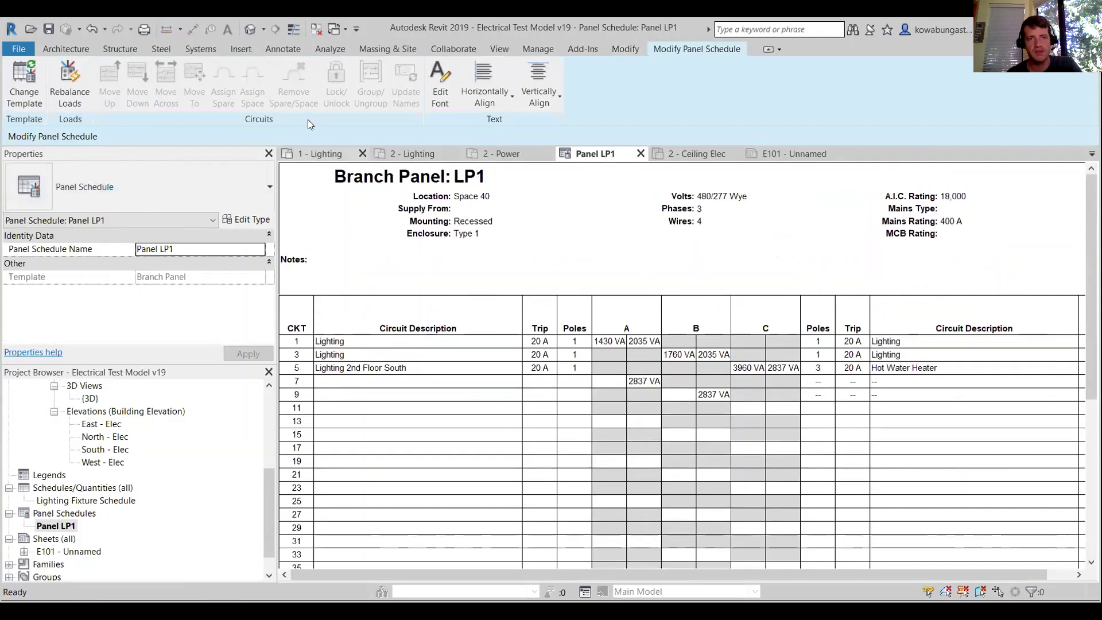
pyautogui.click(538, 49)
pyautogui.click(419, 102)
pyautogui.click(424, 152)
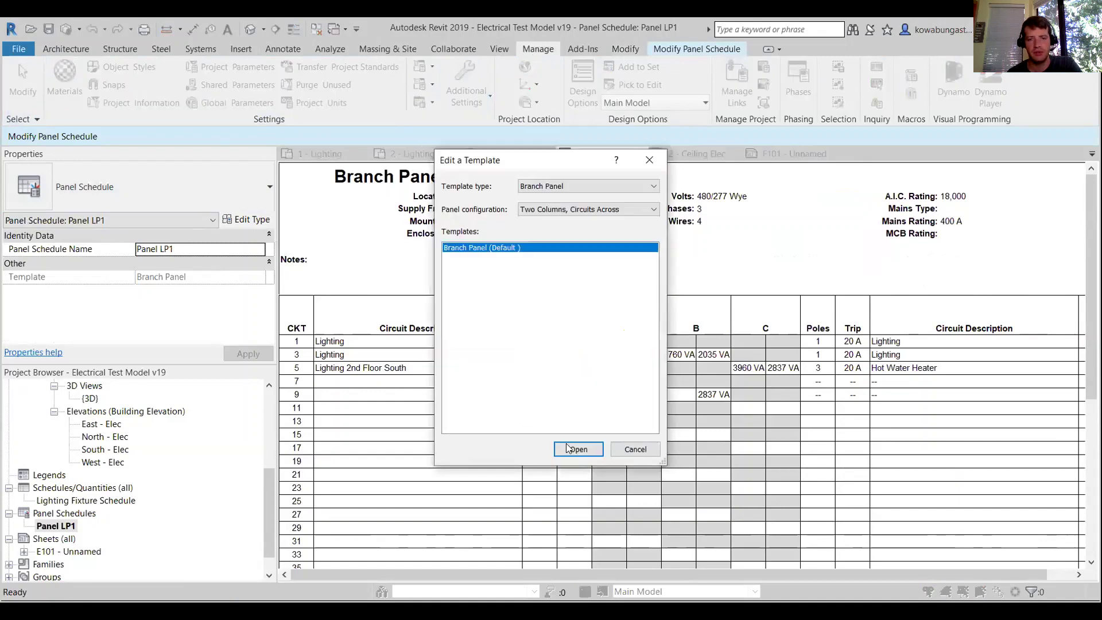
pyautogui.click(578, 449)
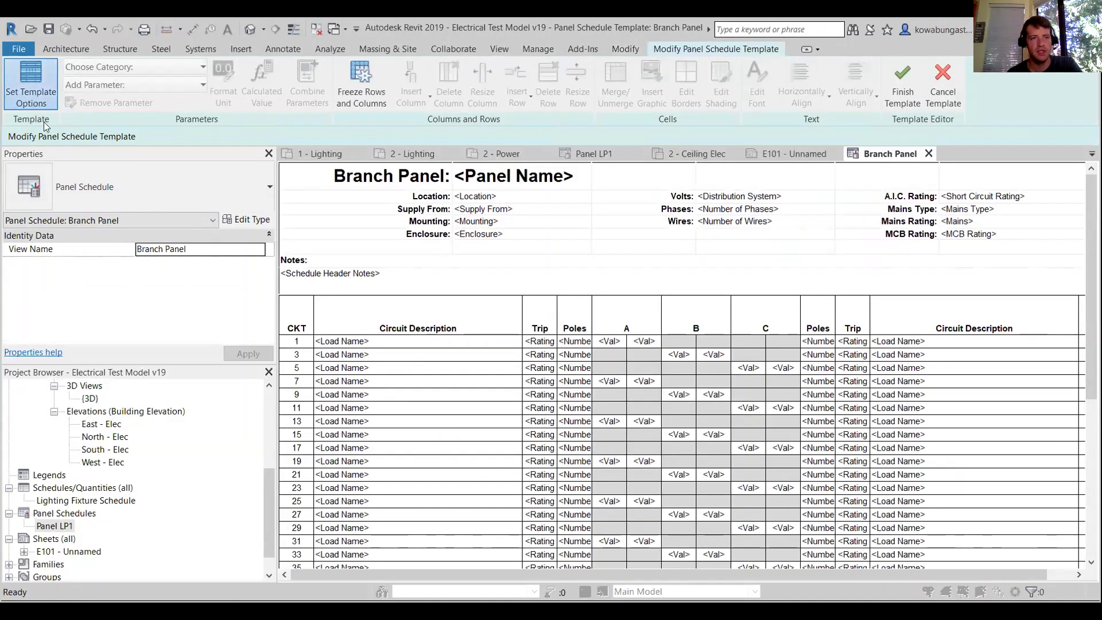
pyautogui.click(31, 86)
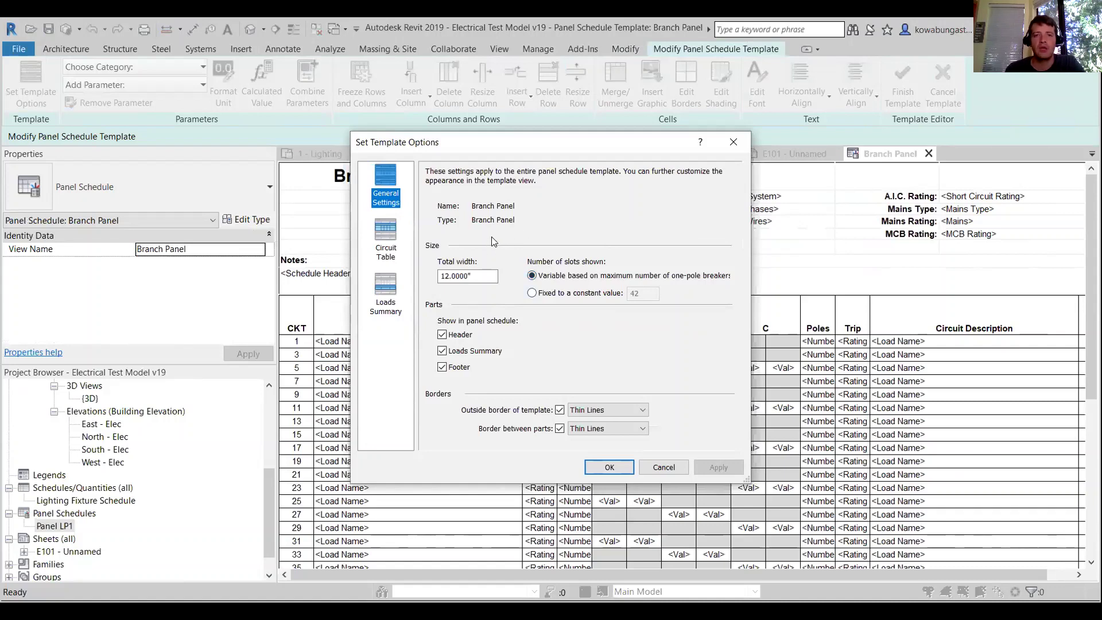
pyautogui.click(733, 141)
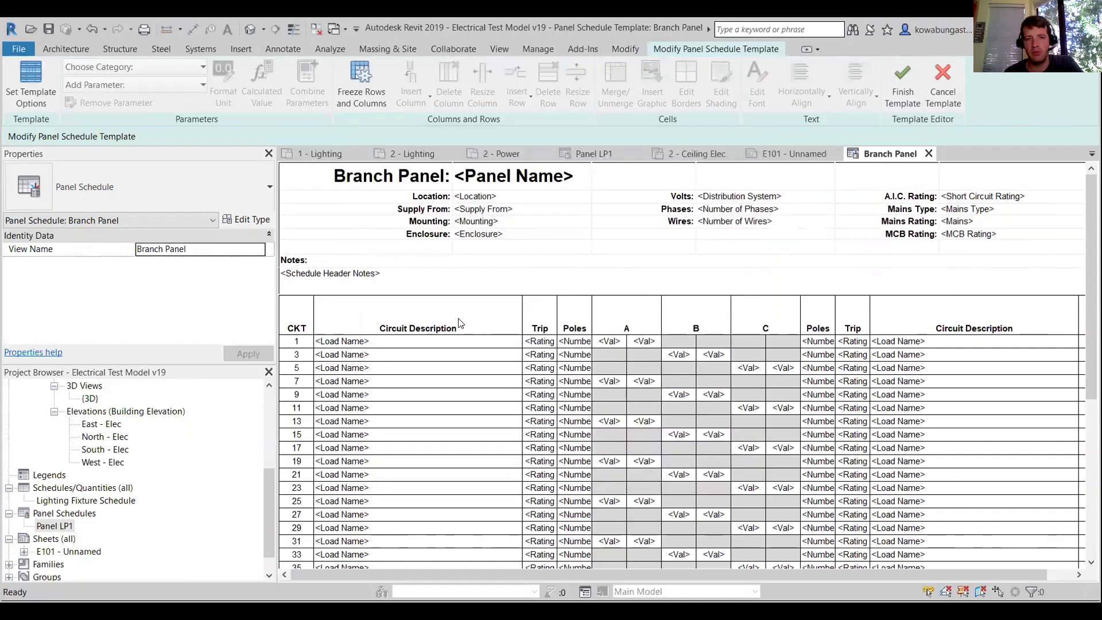
pyautogui.click(904, 99)
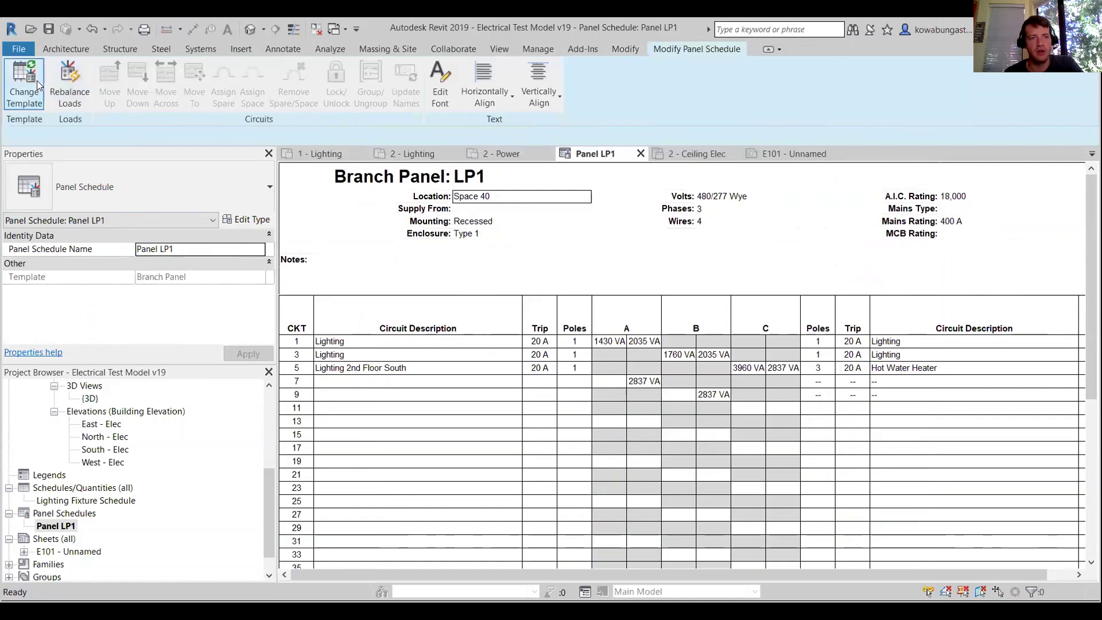
# In Manage Templates, duplicate the Switchboard (Default) template as Switchboard1 and confirm.
pyautogui.click(542, 50)
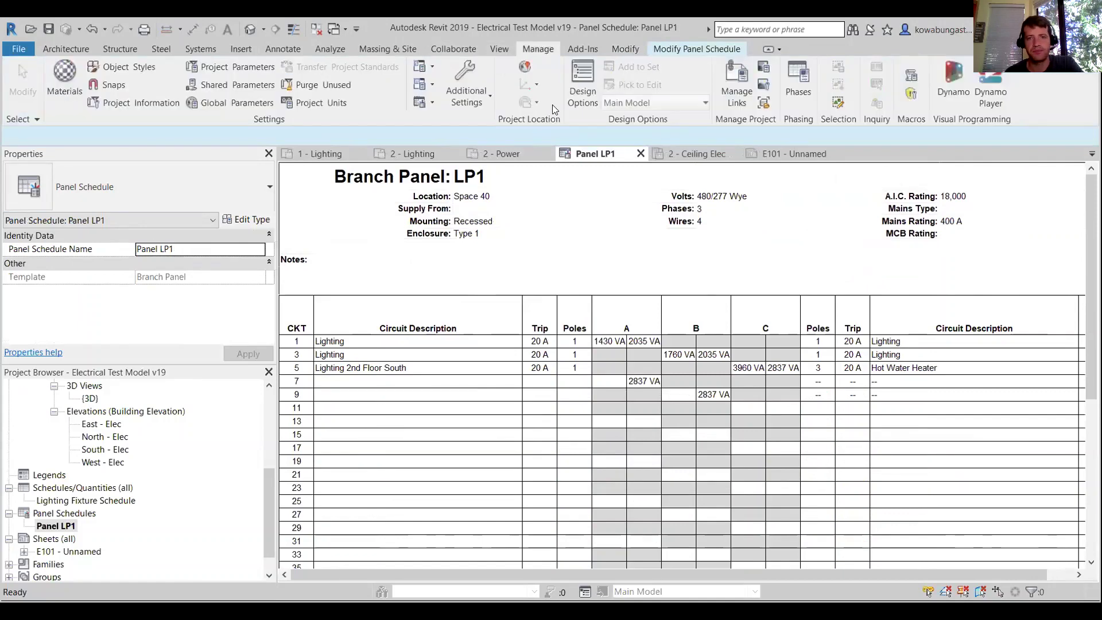
pyautogui.click(428, 102)
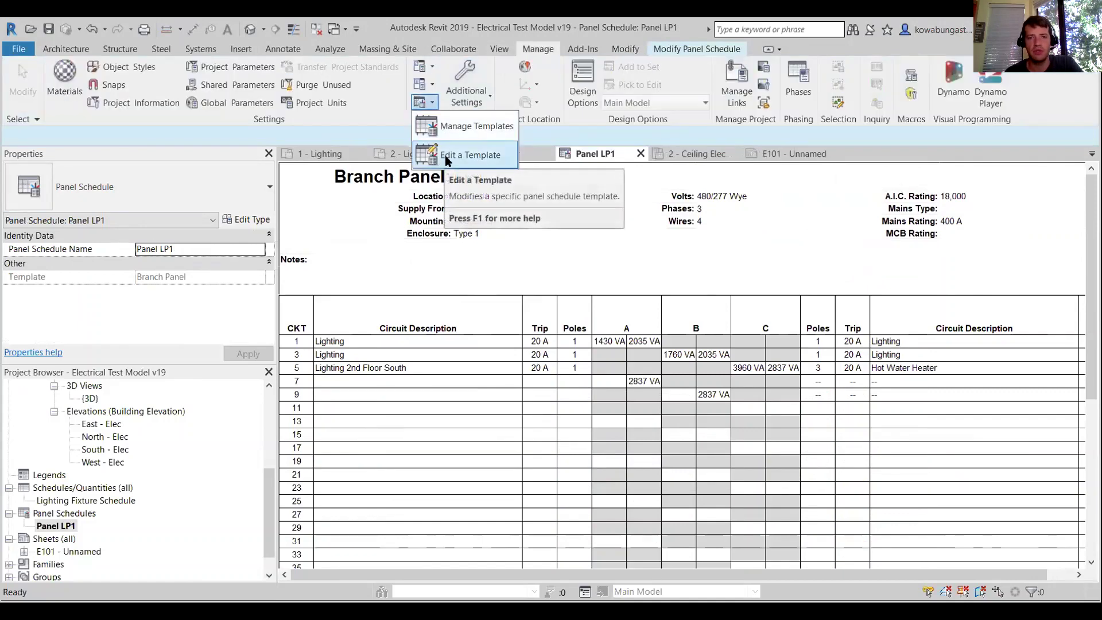
pyautogui.click(452, 127)
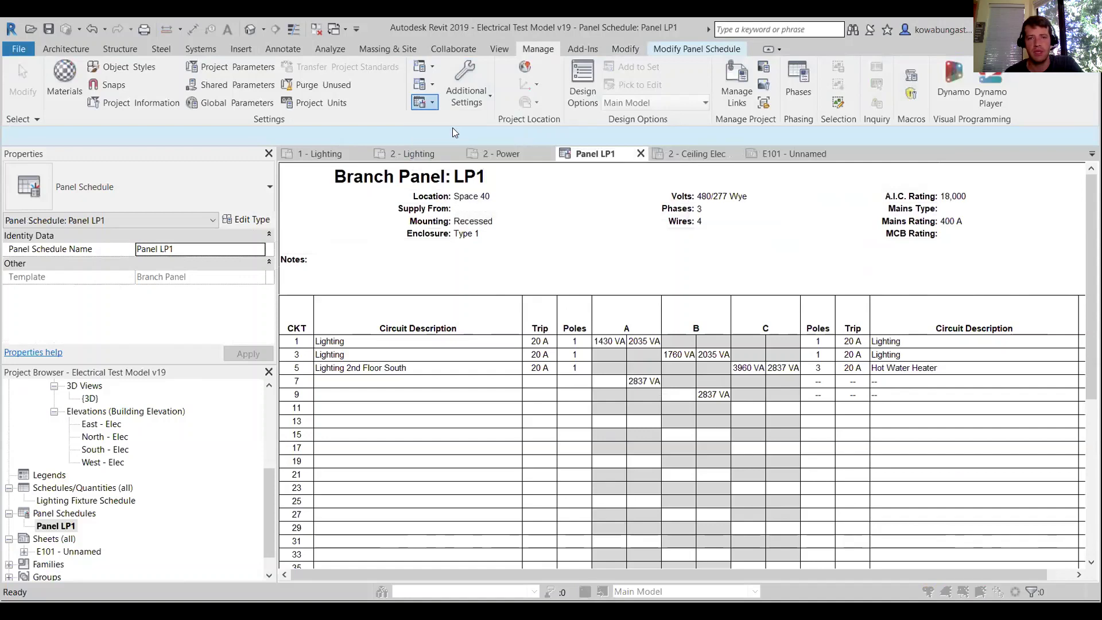
pyautogui.click(546, 182)
pyautogui.click(530, 200)
pyautogui.click(542, 183)
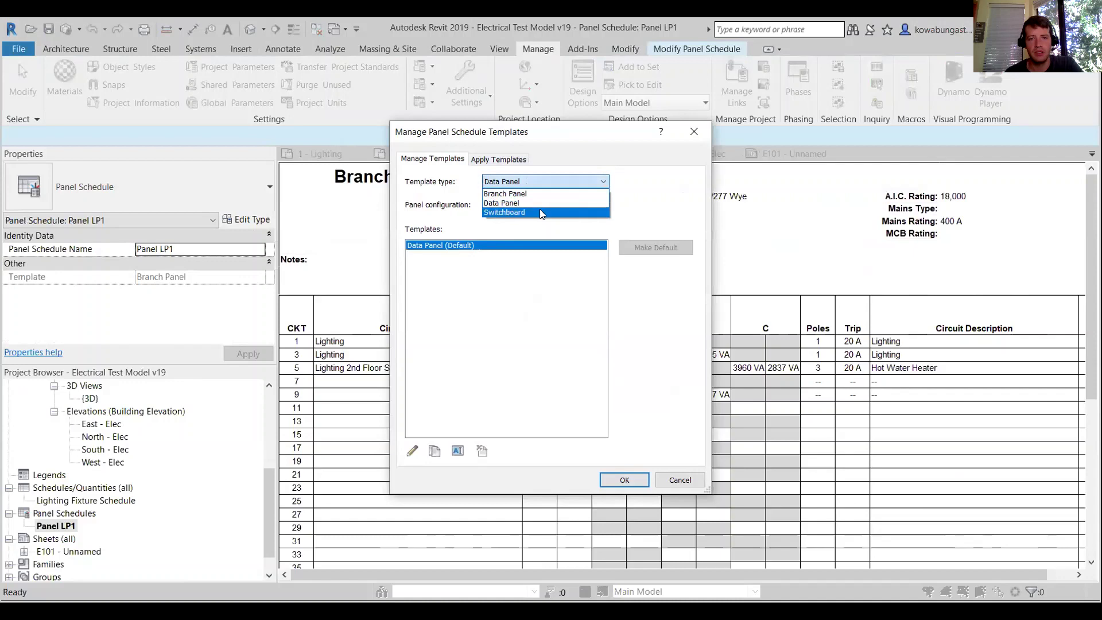
pyautogui.click(539, 210)
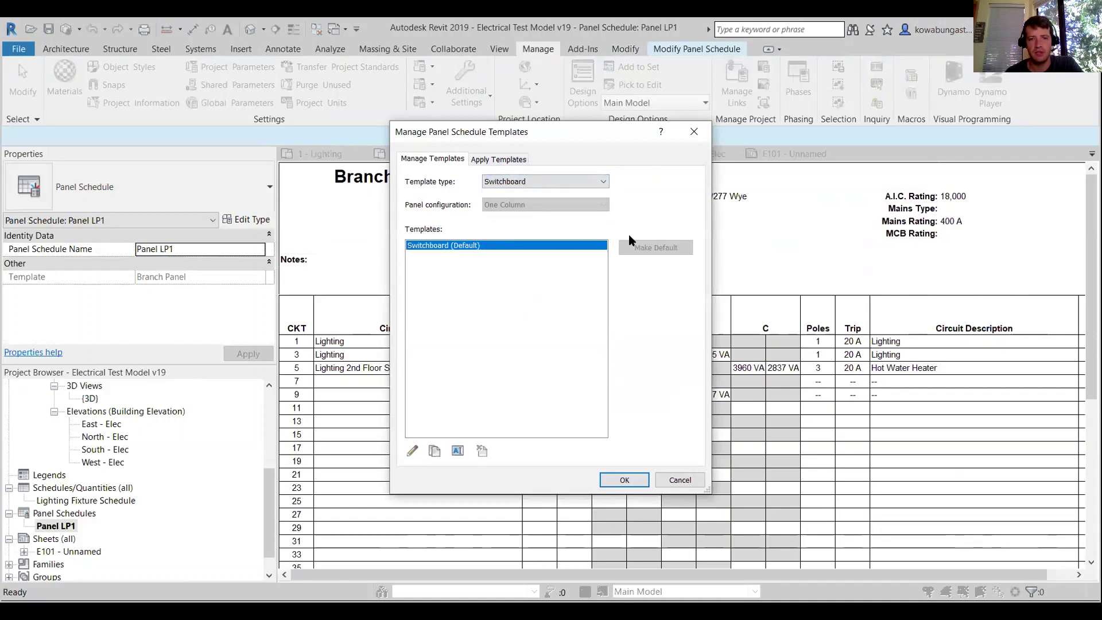
pyautogui.click(434, 452)
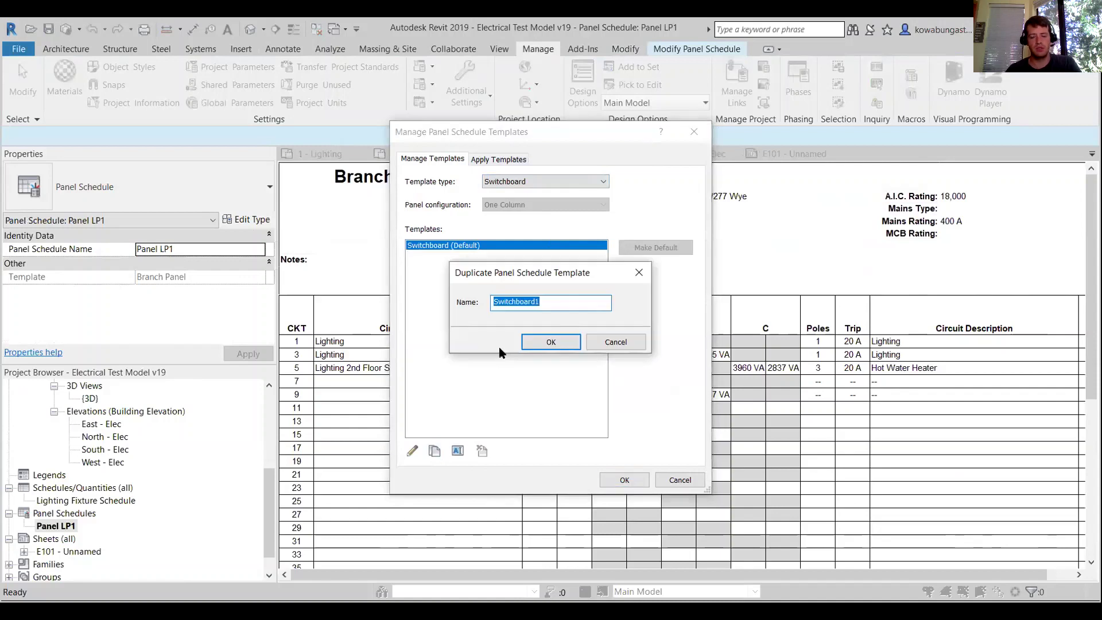
pyautogui.press('Return')
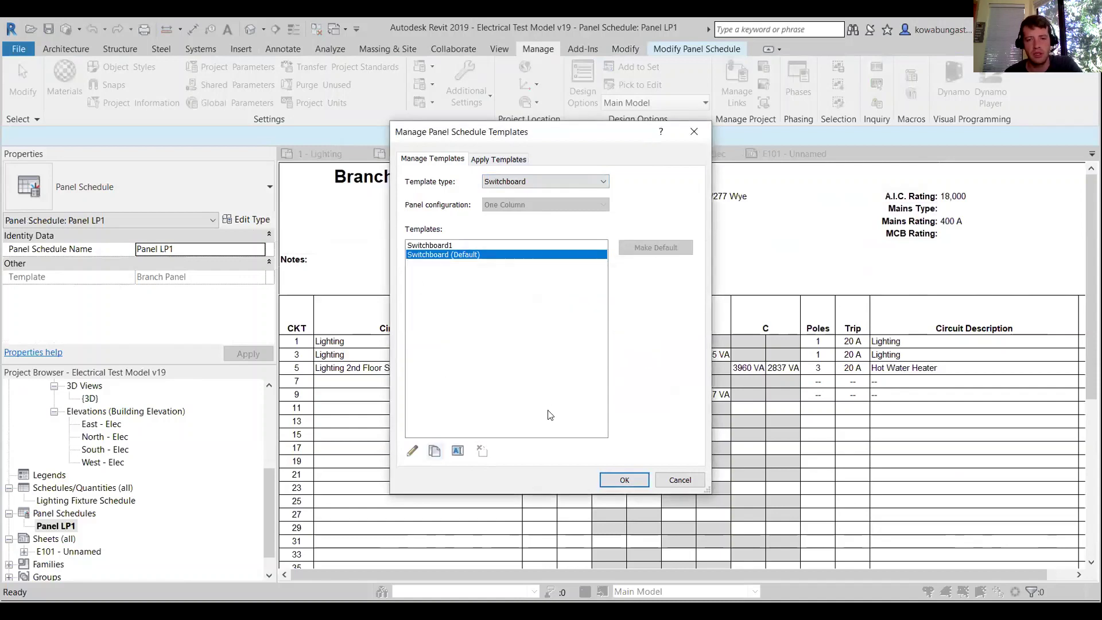
pyautogui.click(505, 245)
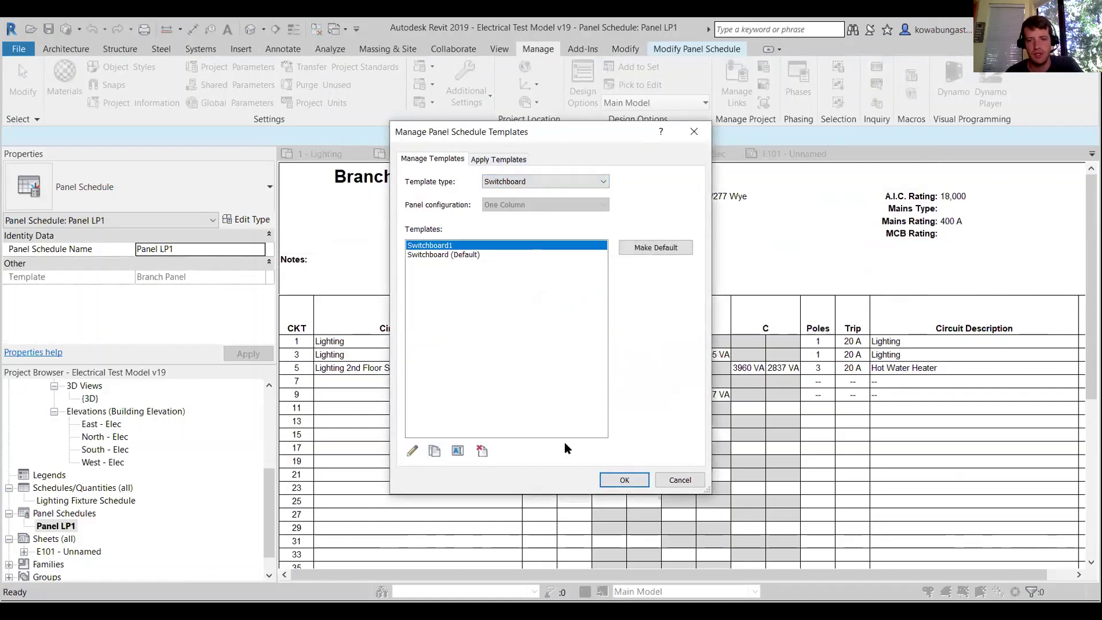
pyautogui.click(624, 480)
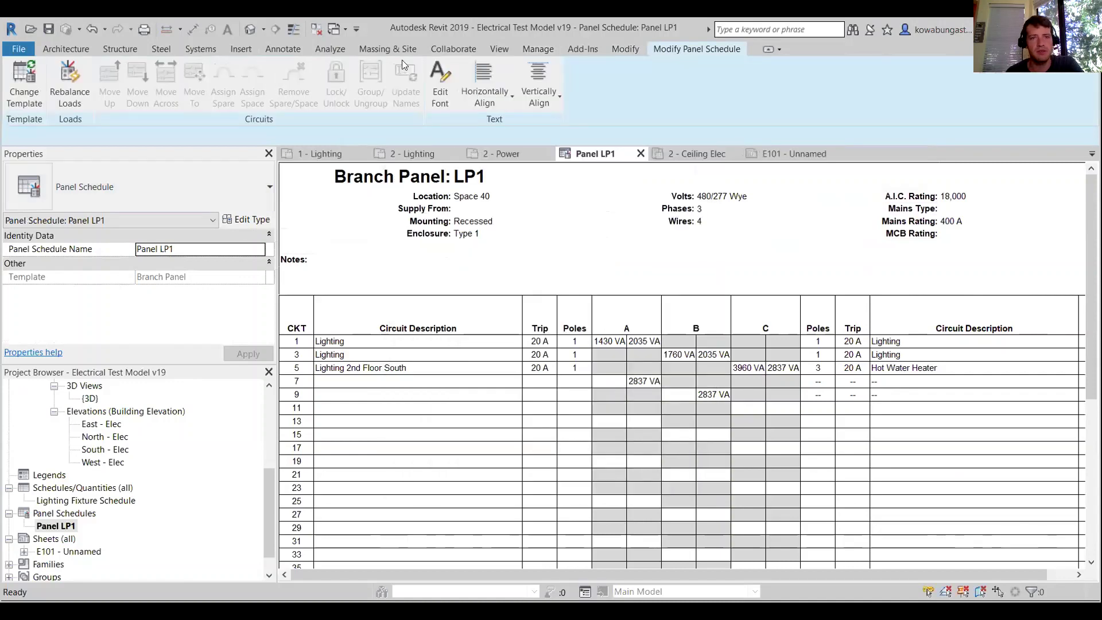
# Open the Switchboard1 template for editing via Edit a Template, filtered to Switchboard types.
pyautogui.click(434, 100)
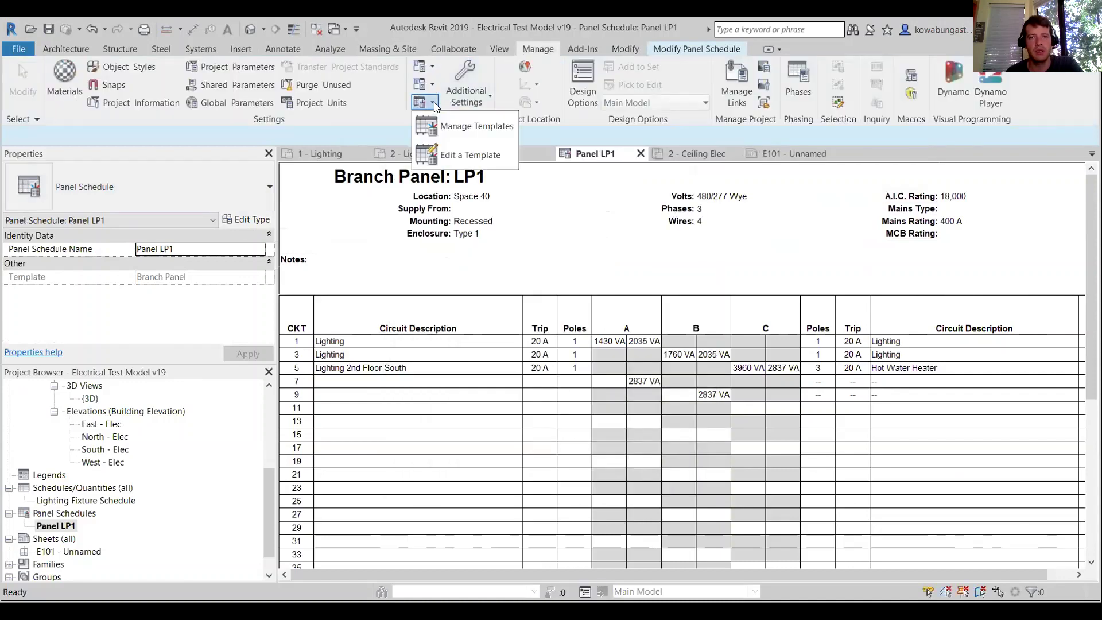
pyautogui.click(453, 155)
pyautogui.click(562, 187)
pyautogui.click(563, 216)
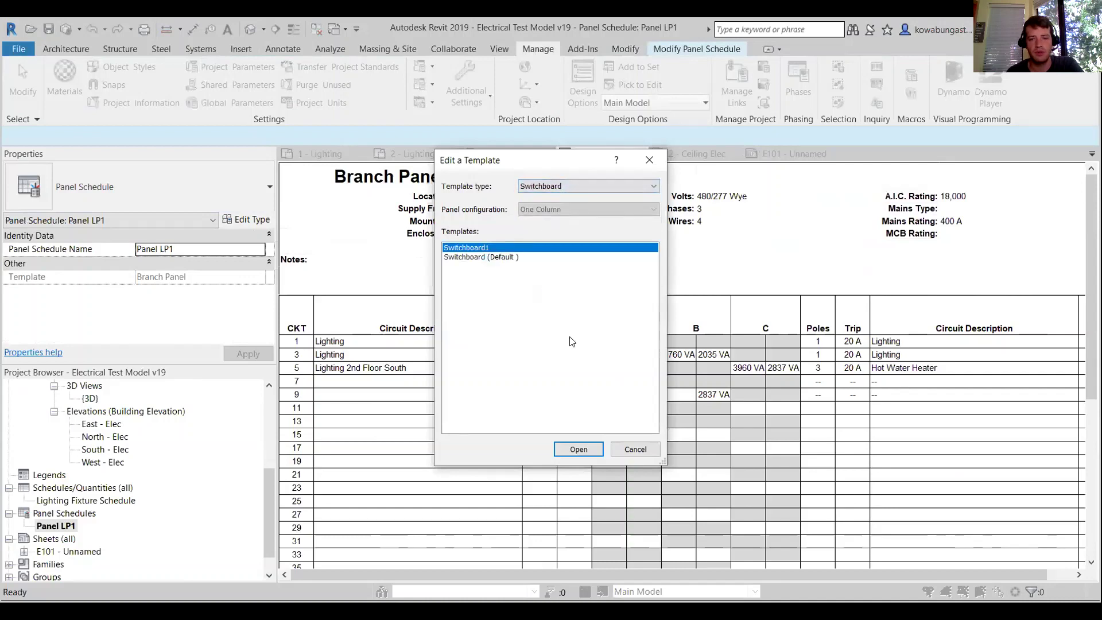
pyautogui.click(577, 450)
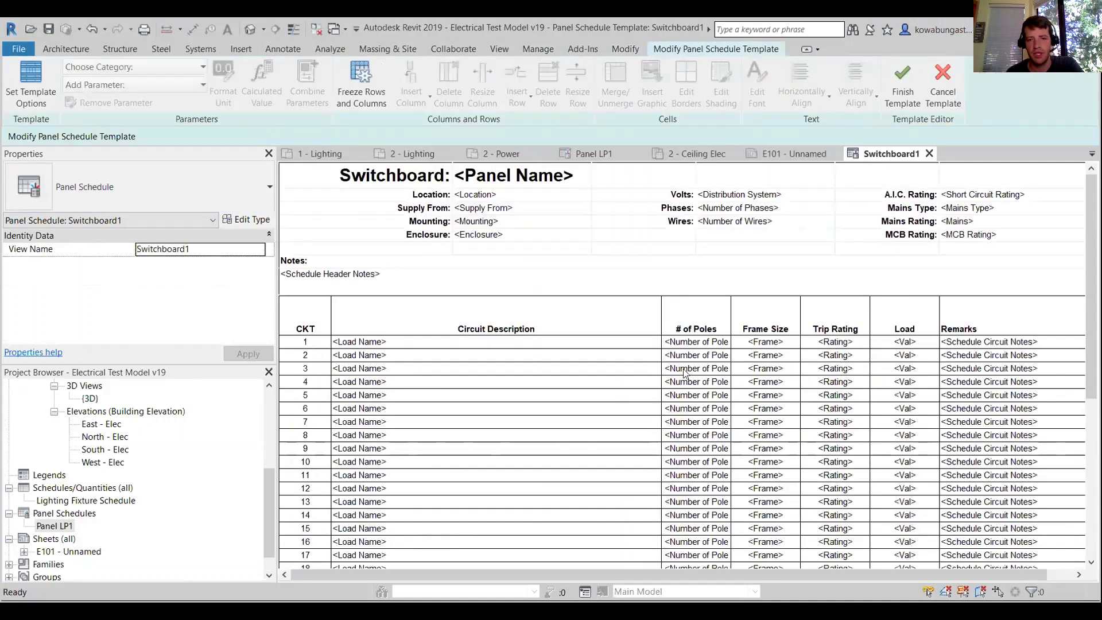
pyautogui.scroll(-5, 476, 428)
pyautogui.scroll(4, 485, 414)
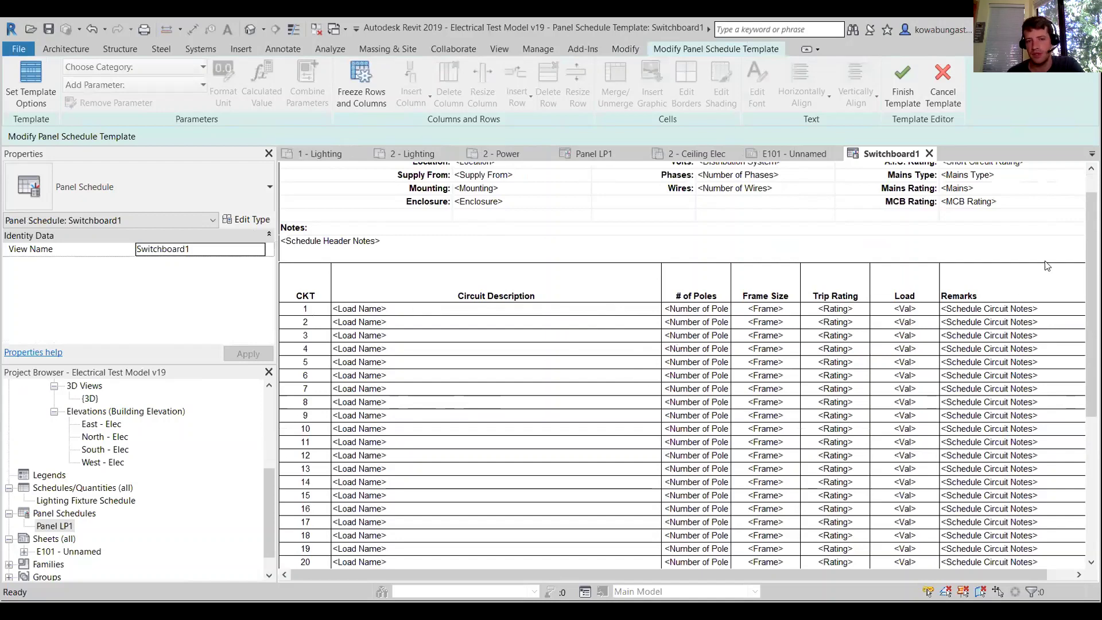
pyautogui.scroll(2, 612, 422)
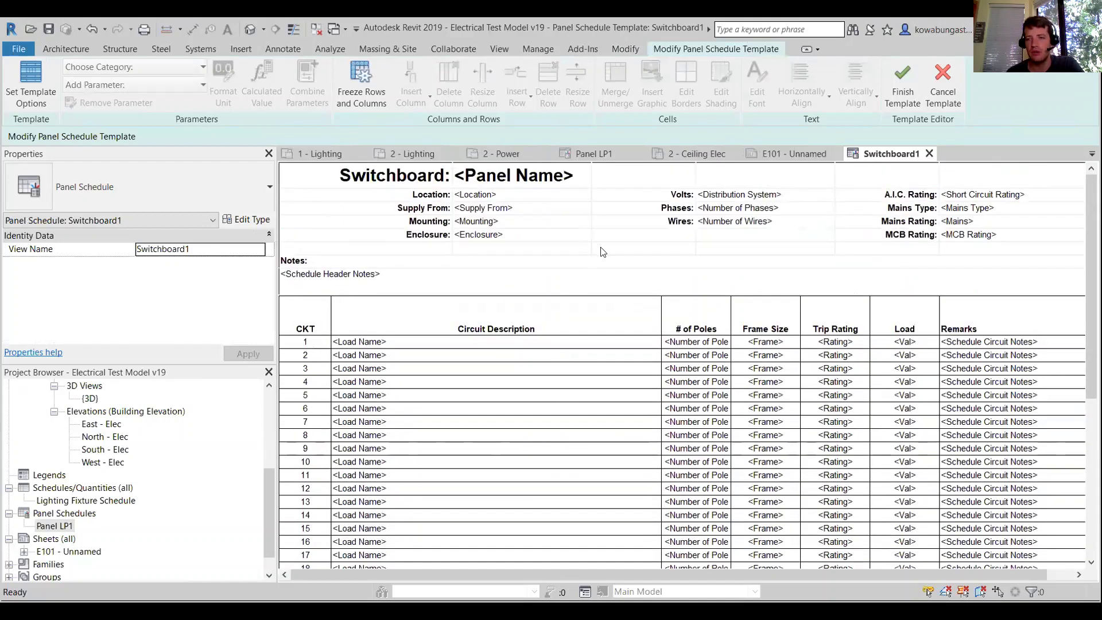